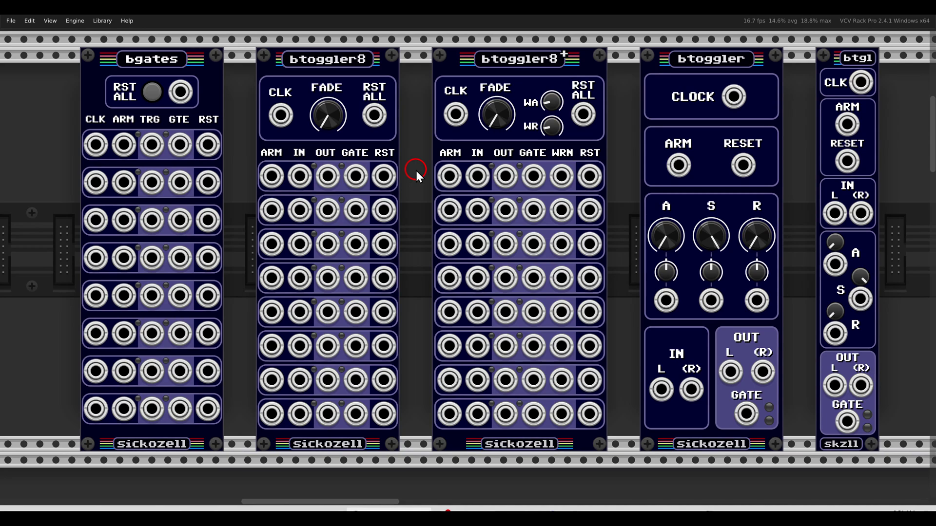
Step: Start the CLKD clock running so that the drum patch plays
scroll(416, 170, "down", 3)
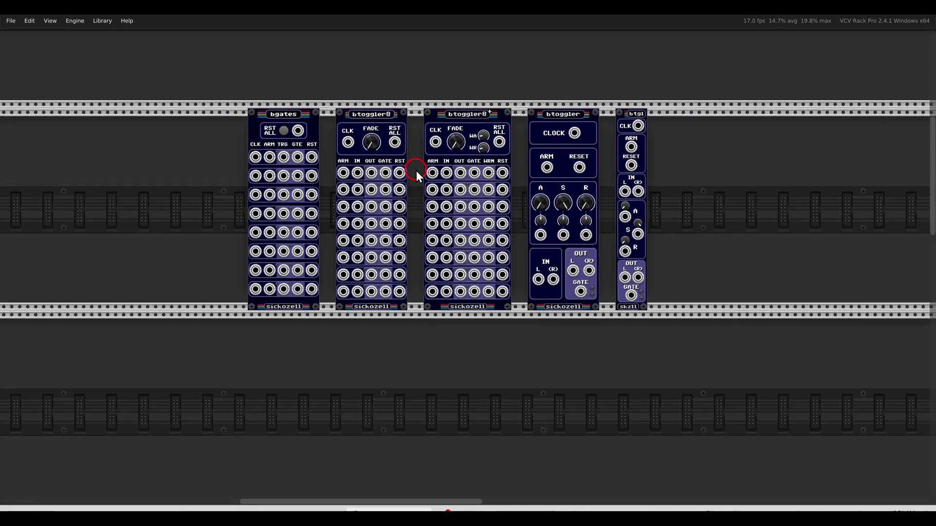
scroll(412, 181, "down", 5)
scroll(451, 194, "up", 3)
left_click_drag(451, 194, 412, 145)
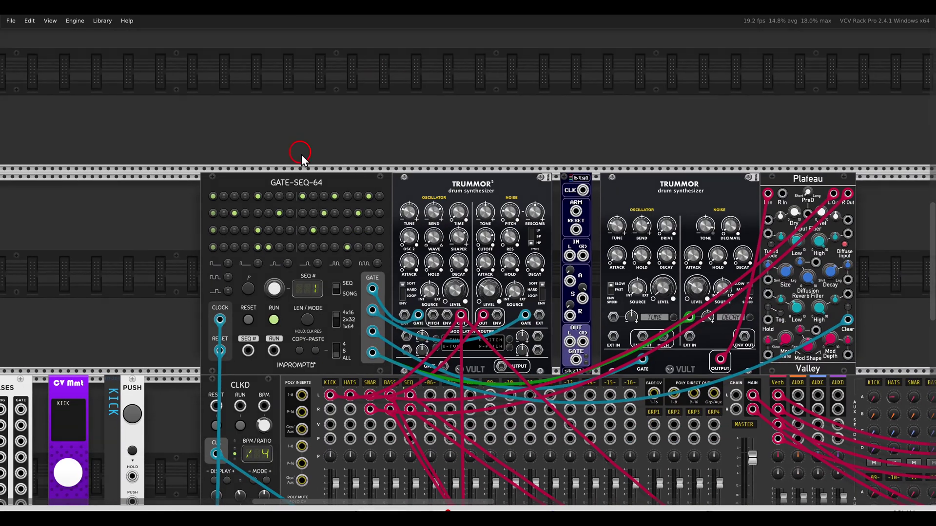
mouse_move(309, 171)
left_mouse_down()
mouse_move(326, 188)
mouse_move(302, 158)
left_mouse_up()
mouse_move(504, 183)
left_mouse_down()
mouse_move(478, 174)
mouse_move(495, 195)
left_mouse_up()
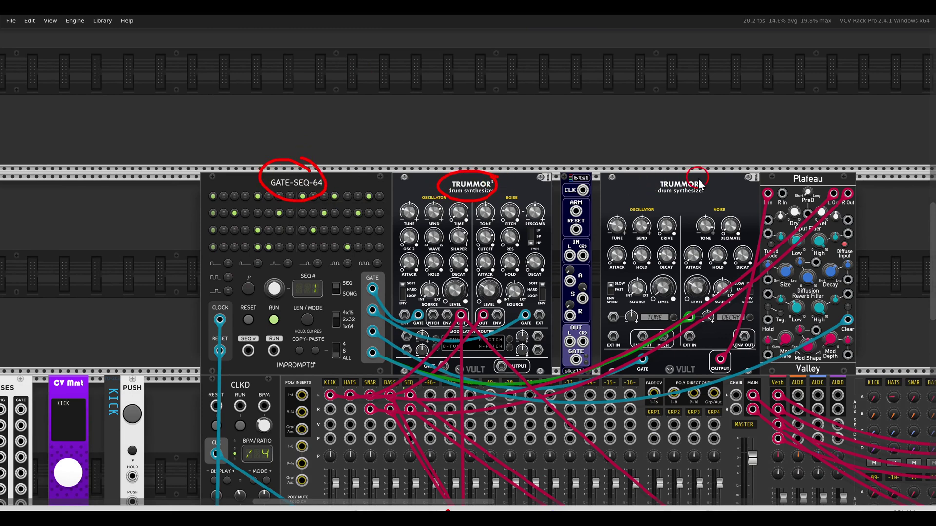
mouse_move(699, 180)
left_mouse_down()
mouse_move(645, 204)
mouse_move(702, 190)
left_mouse_up()
key("Escape")
scroll(452, 160, "down", 3)
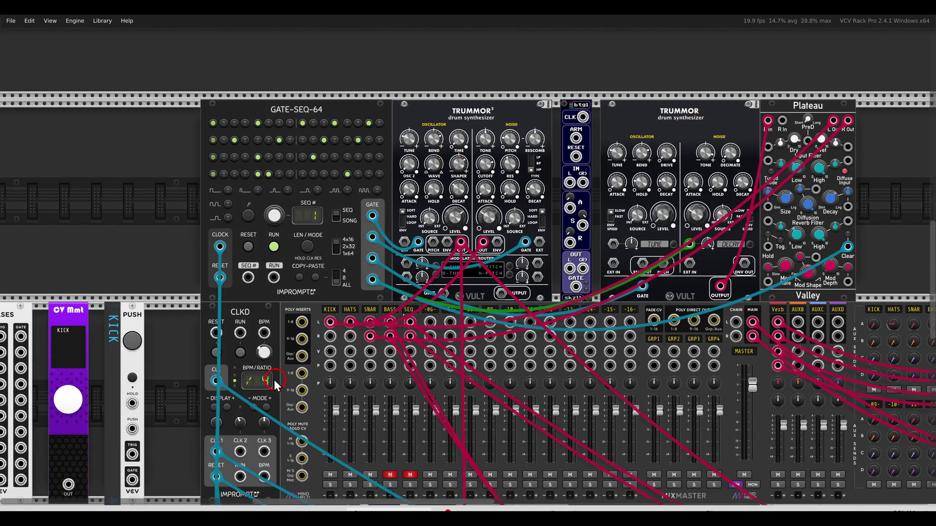
left_click(241, 354)
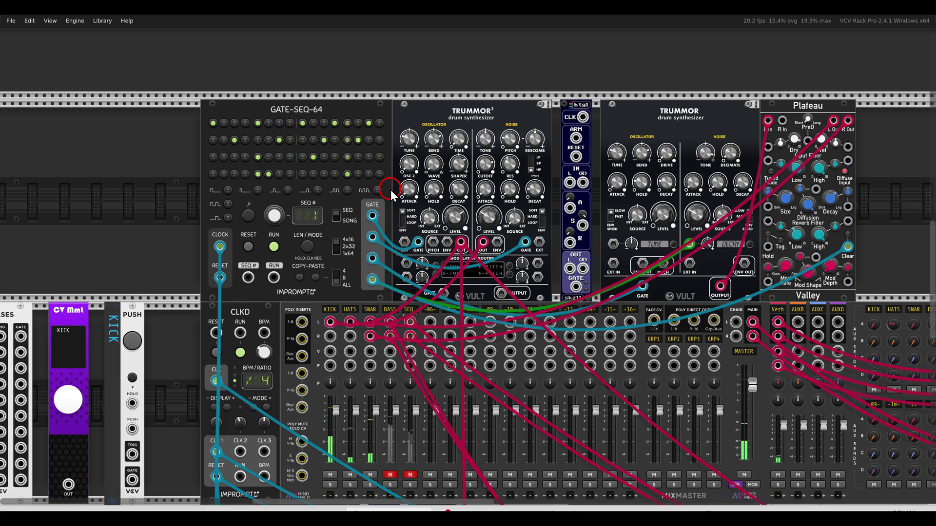
Step: Route the Trummor 2 oscillator output into the adjacent btgl's left input and its left output into the mixer's KICK left input
scroll(605, 175, "up", 1)
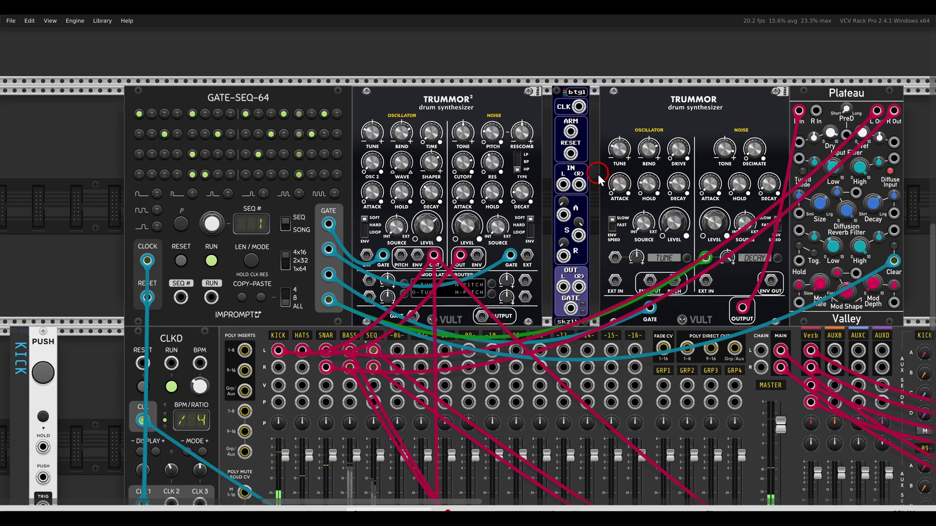
scroll(597, 174, "up", 1)
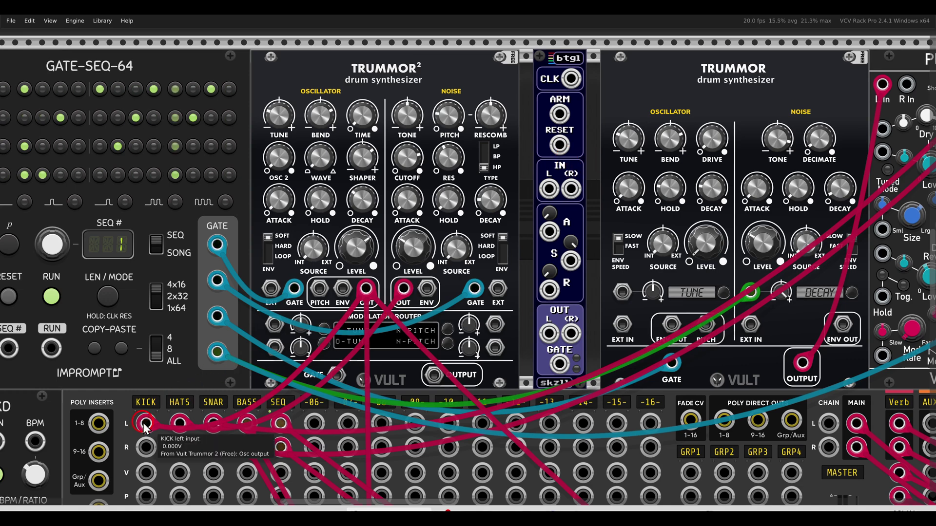
left_click_drag(146, 424, 550, 188)
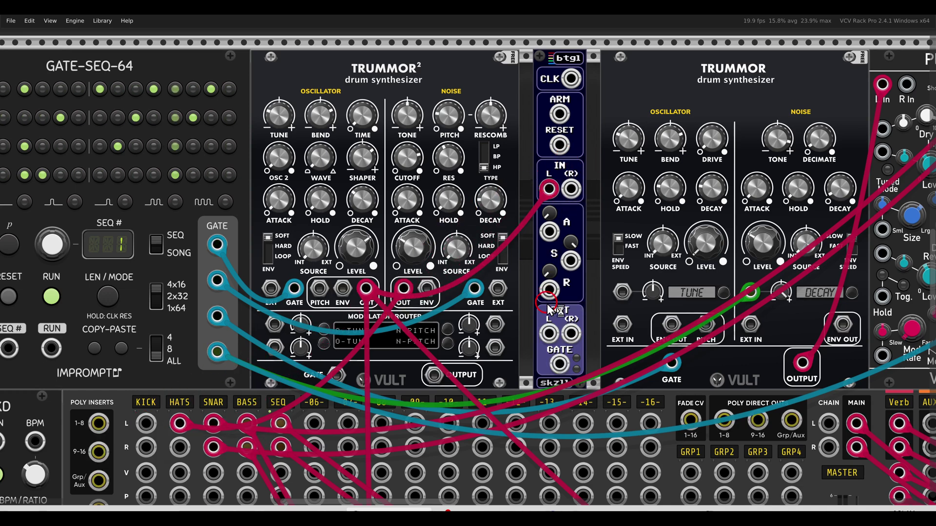
left_click_drag(549, 333, 141, 422)
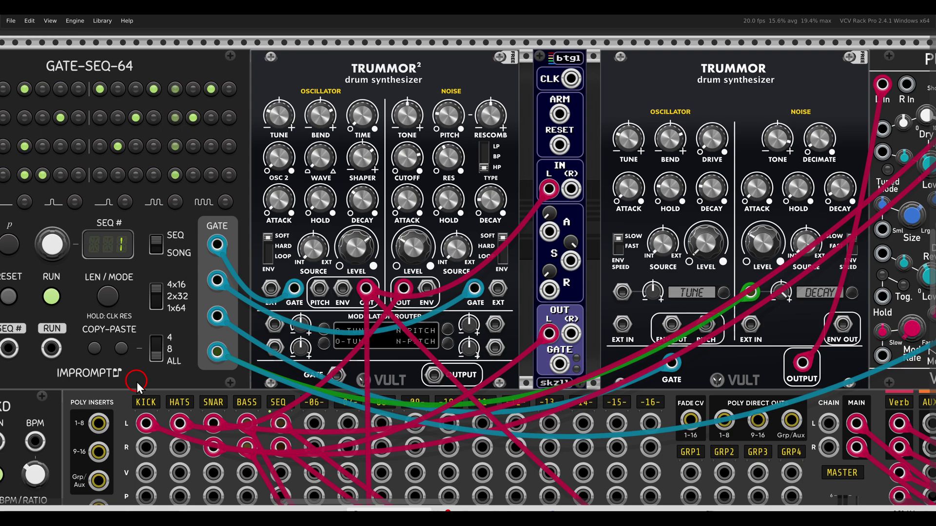
Step: Patch CLKD's CLK 2 output to the clock input of the btgl beside Trummor 2
scroll(137, 382, "down", 6)
scroll(308, 307, "up", 4)
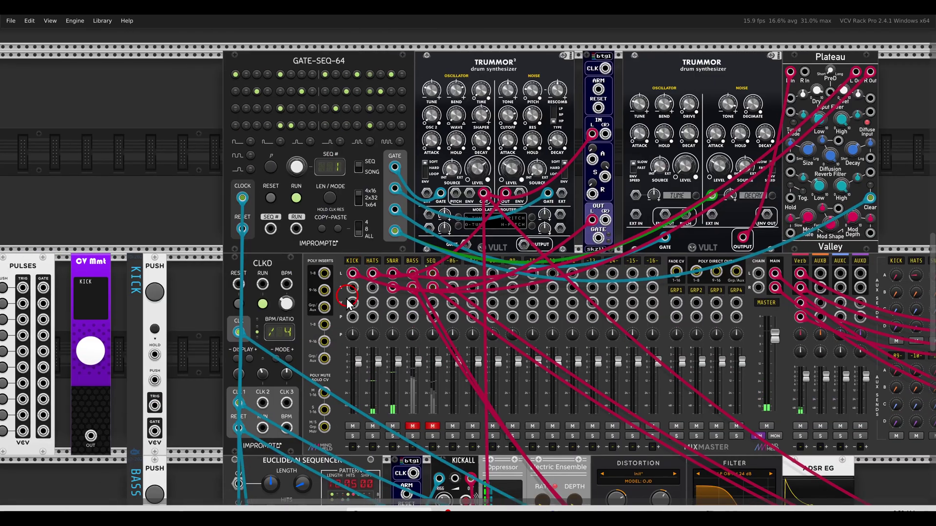
left_click_drag(262, 403, 571, 99)
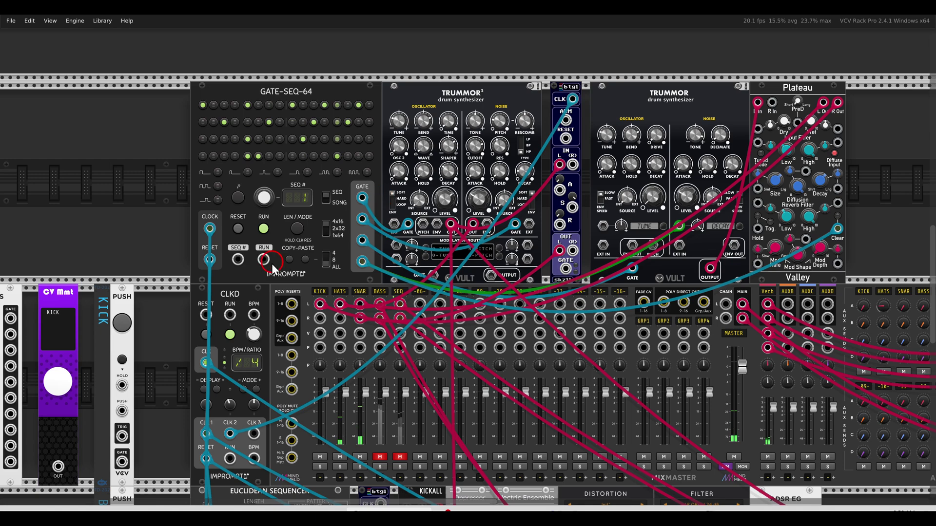
Step: Examine the MIDI-Gate, Pulses, CV Mmt and Push modules as possible trigger sources for arming the toggler
left_click_drag(349, 241, 645, 106)
scroll(243, 233, "up", 2)
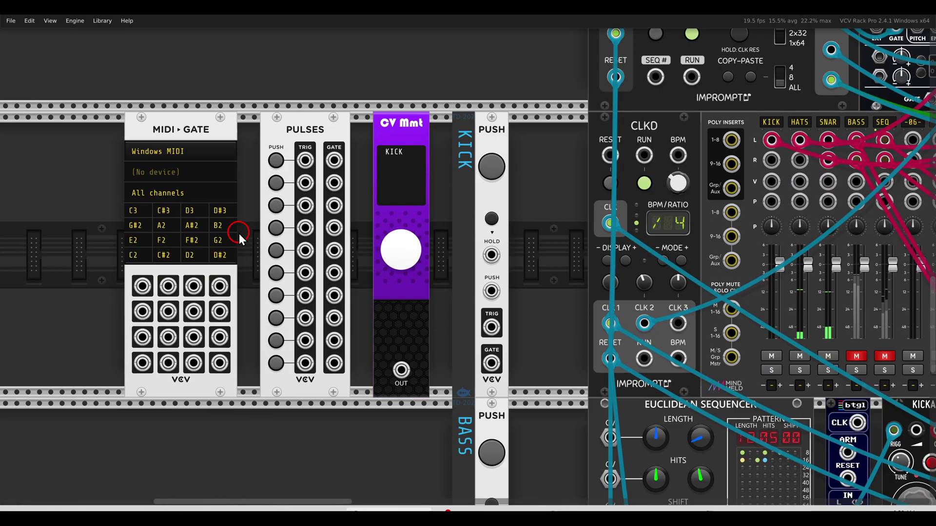
left_click_drag(305, 218, 417, 219)
left_click(317, 139)
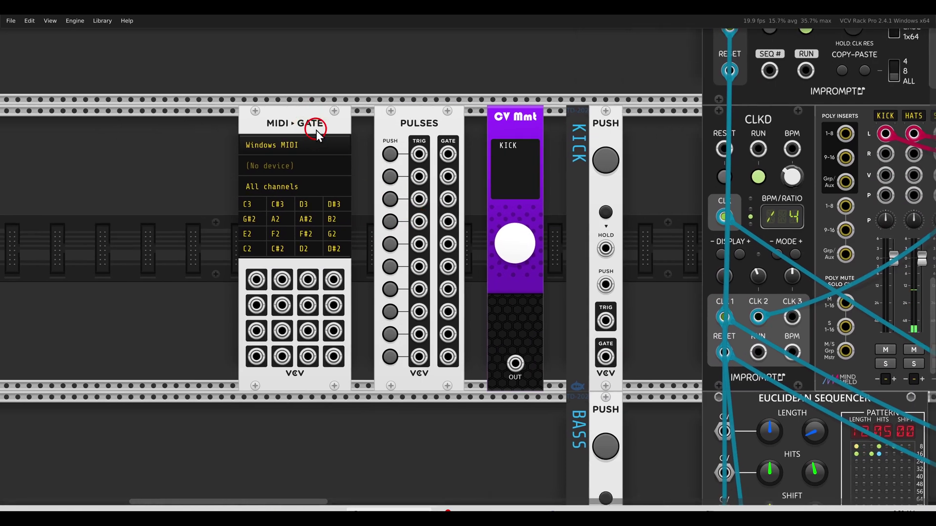
mouse_move(438, 113)
left_mouse_down()
mouse_move(403, 109)
mouse_move(403, 137)
mouse_move(450, 125)
mouse_move(434, 101)
left_mouse_up()
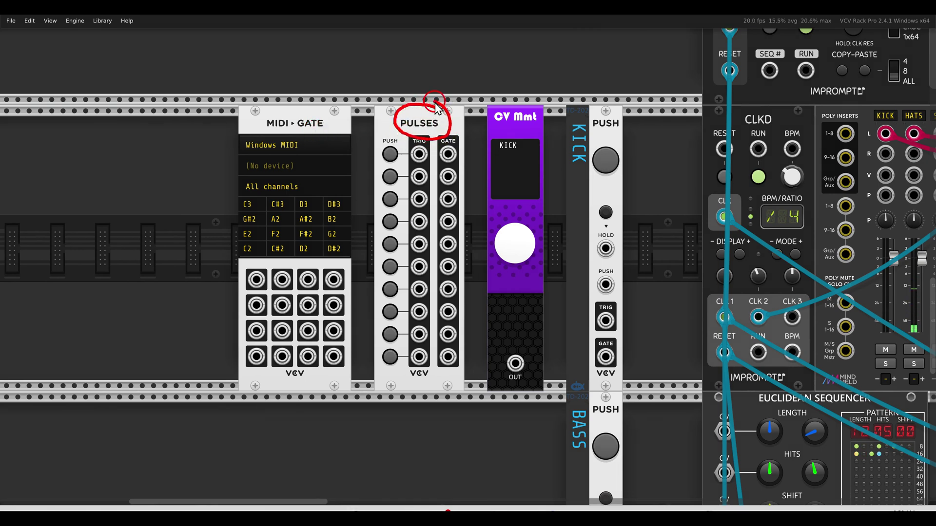
mouse_move(541, 122)
left_mouse_down()
mouse_move(499, 108)
mouse_move(493, 127)
mouse_move(538, 129)
mouse_move(529, 94)
left_mouse_up()
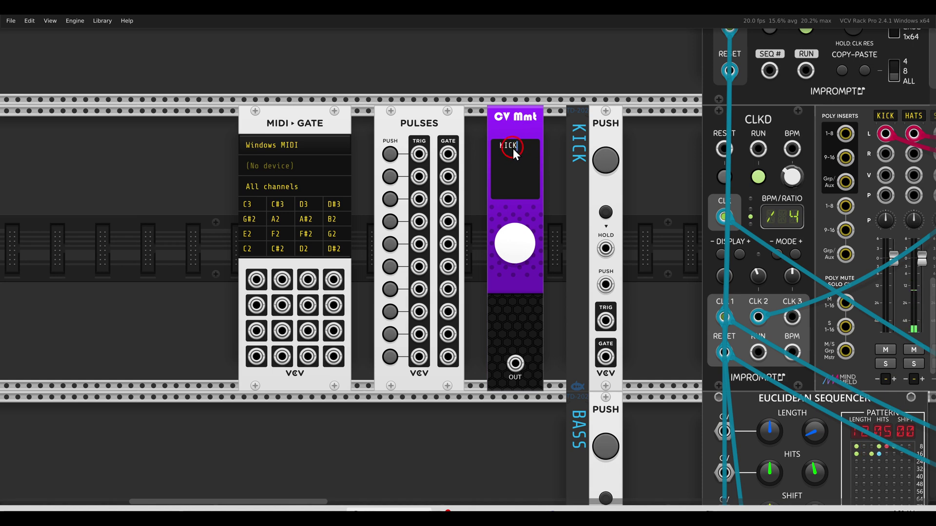
mouse_move(629, 116)
left_mouse_down()
mouse_move(584, 115)
mouse_move(633, 113)
mouse_move(581, 97)
mouse_move(578, 128)
left_mouse_up()
Step: Patch the KICK Push module's TRIG output to the ARM input of the btgl beside Trummor 2
scroll(631, 207, "down", 3)
left_click_drag(667, 194, 365, 312)
left_click_drag(326, 376, 644, 156)
scroll(654, 140, "up", 4)
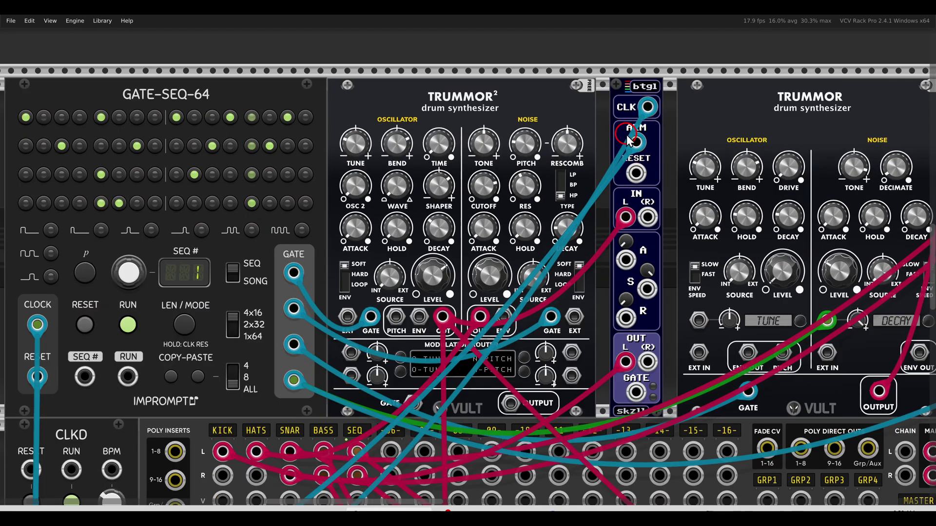
mouse_move(665, 89)
left_mouse_down()
mouse_move(623, 106)
mouse_move(659, 104)
mouse_move(651, 132)
left_mouse_up()
mouse_move(640, 197)
left_mouse_down()
mouse_move(645, 231)
mouse_move(642, 198)
left_mouse_up()
Step: Fire the KICK Push module's trigger several times to toggle the kick off and on against the running sequence
scroll(508, 221, "down", 5)
scroll(557, 217, "up", 3)
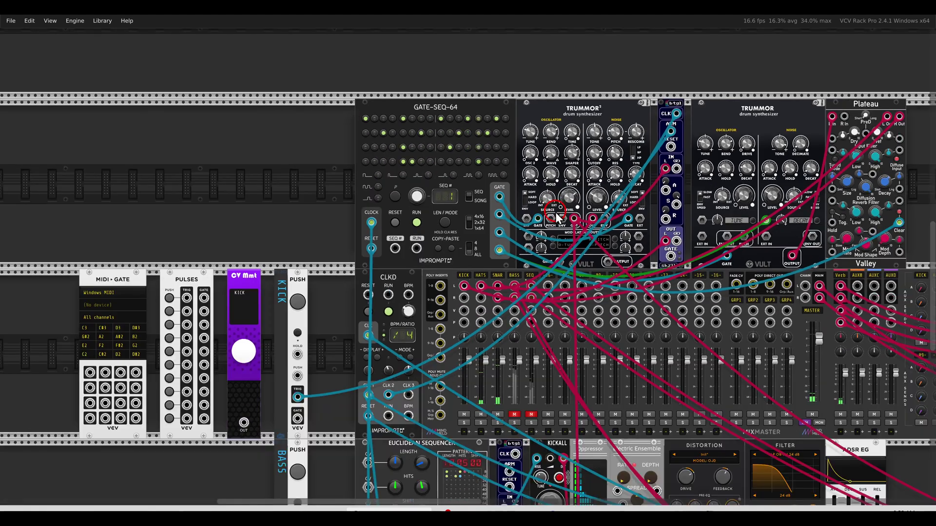
scroll(555, 215, "down", 1)
scroll(507, 255, "down", 1)
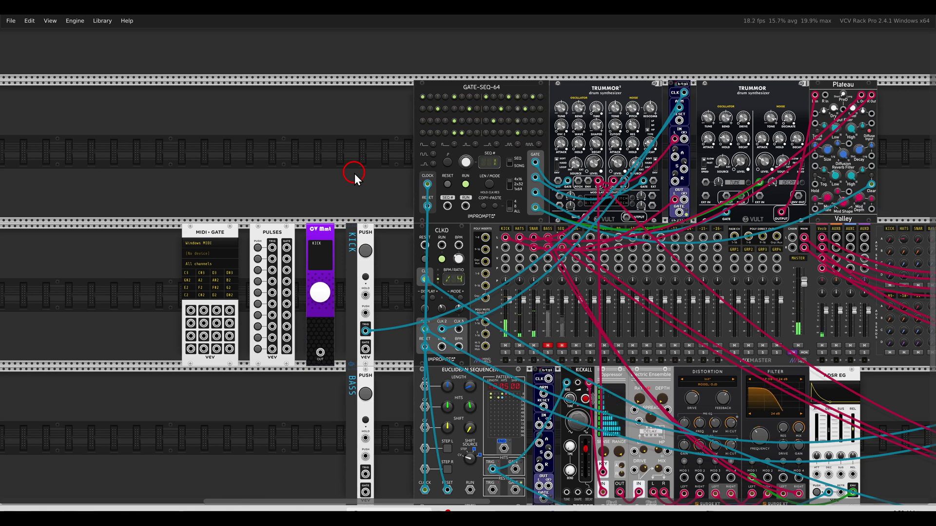
left_click_drag(418, 89, 420, 130)
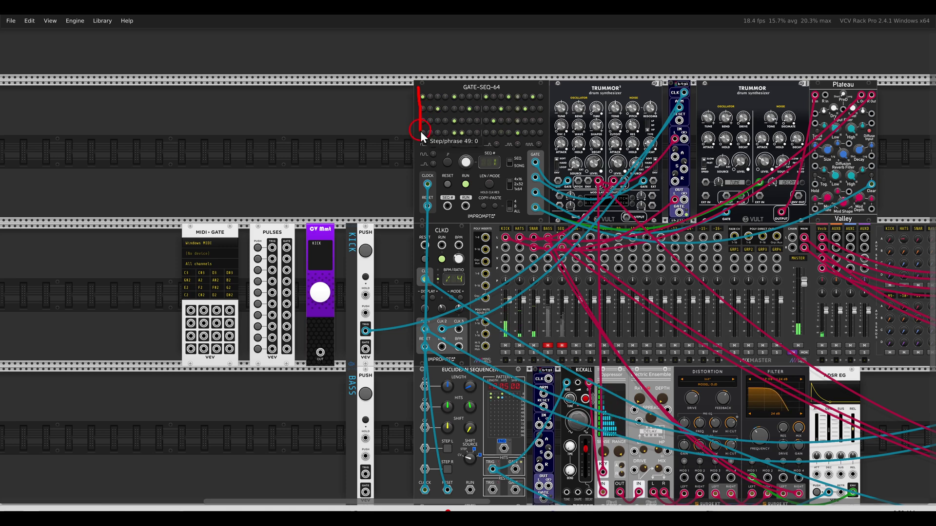
left_click(366, 252)
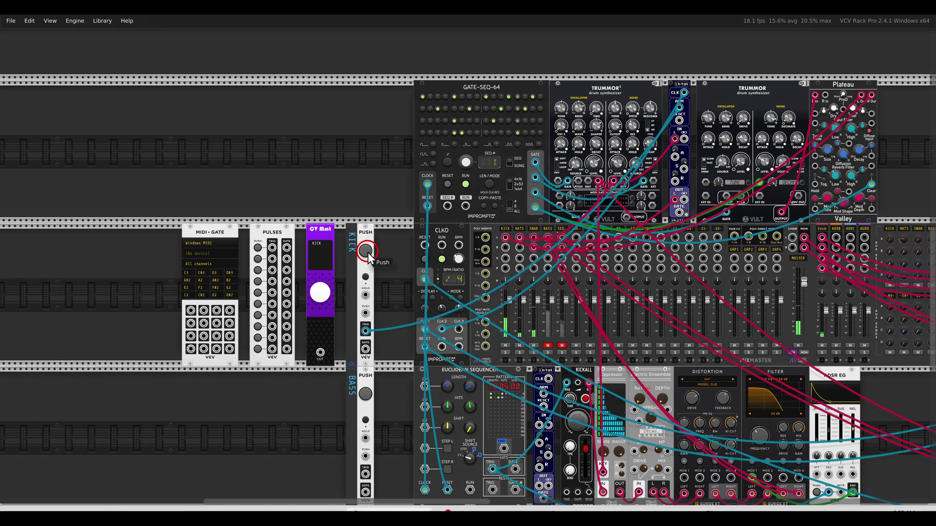
left_click(368, 253)
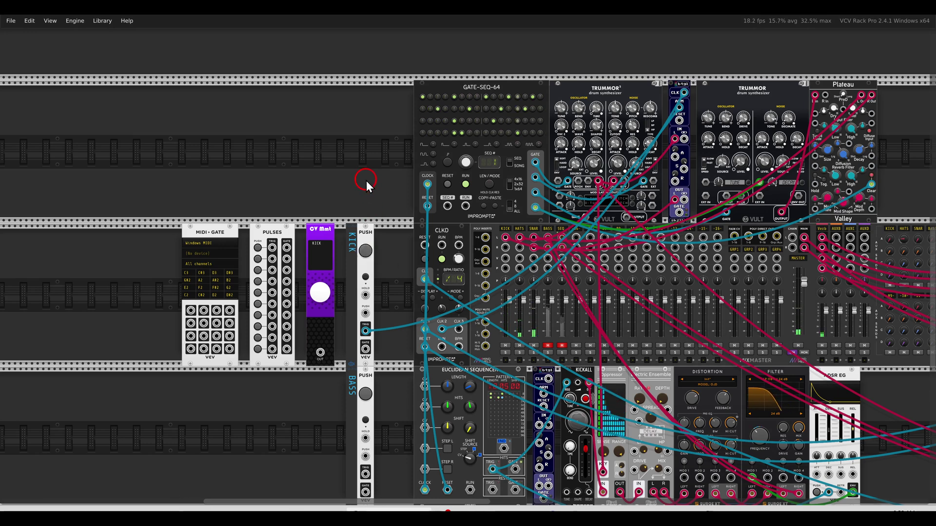
left_click(367, 252)
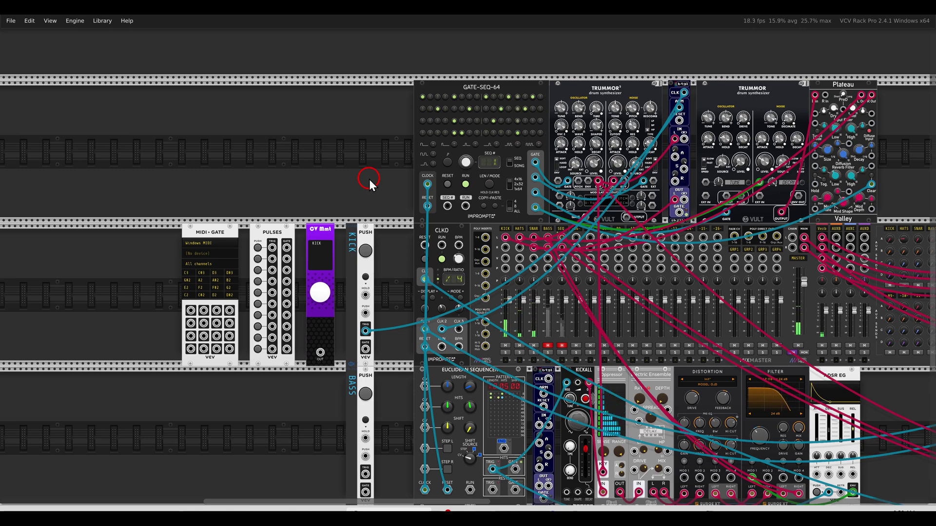
Step: Unmute the BASS track in the mixer
scroll(369, 188, "down", 7)
scroll(368, 188, "right", 4)
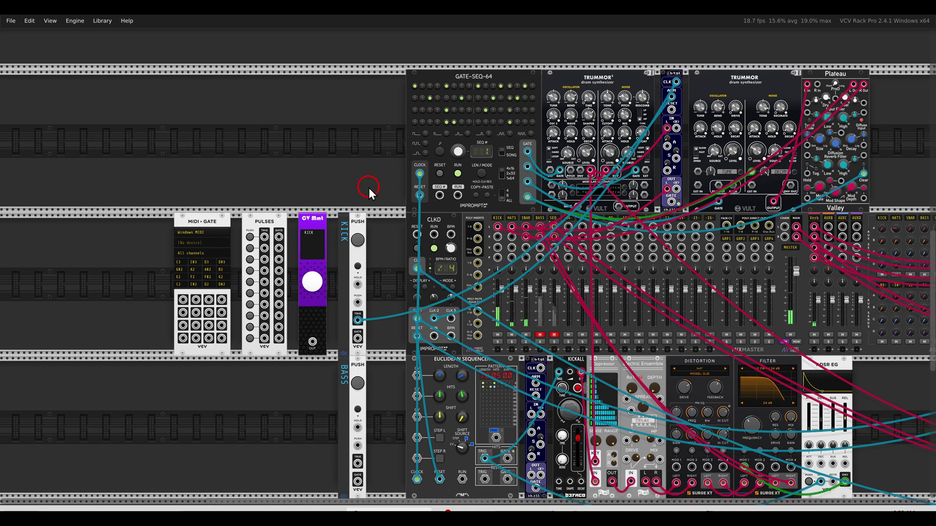
scroll(449, 259, "up", 2)
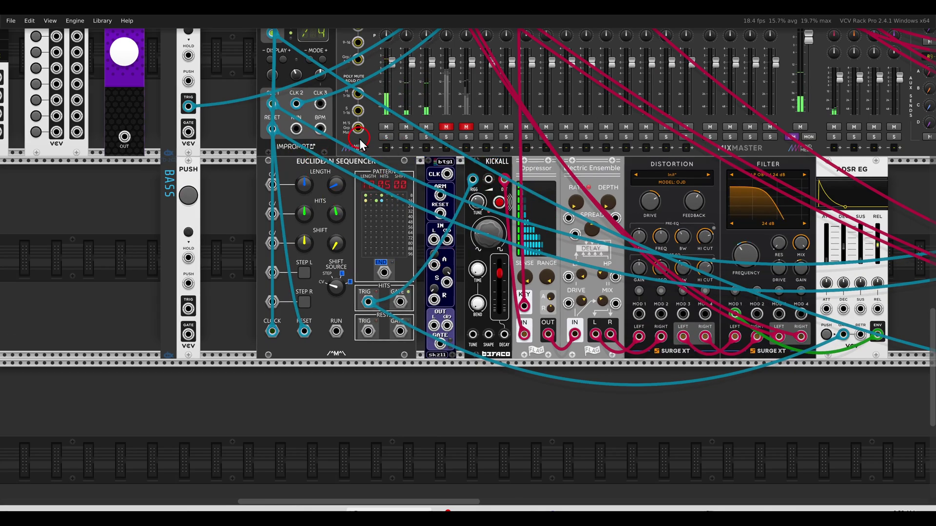
mouse_move(338, 183)
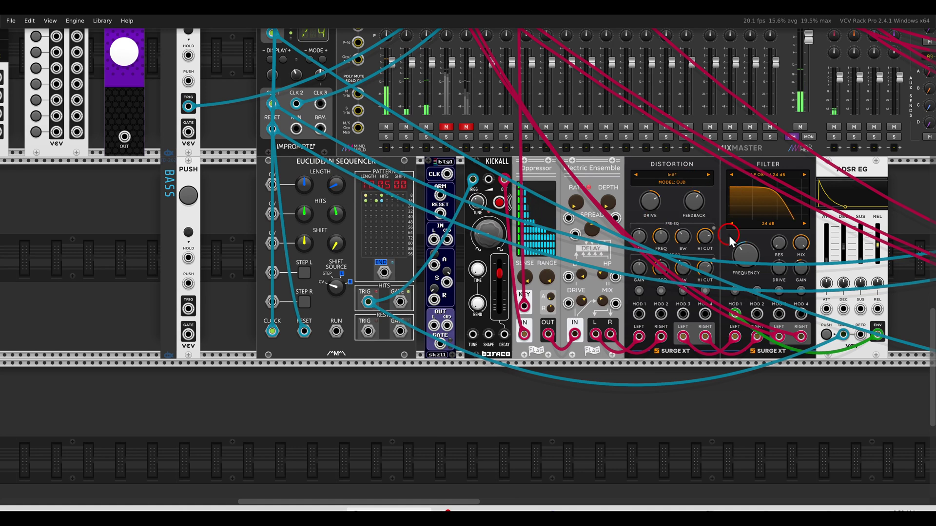
mouse_move(698, 213)
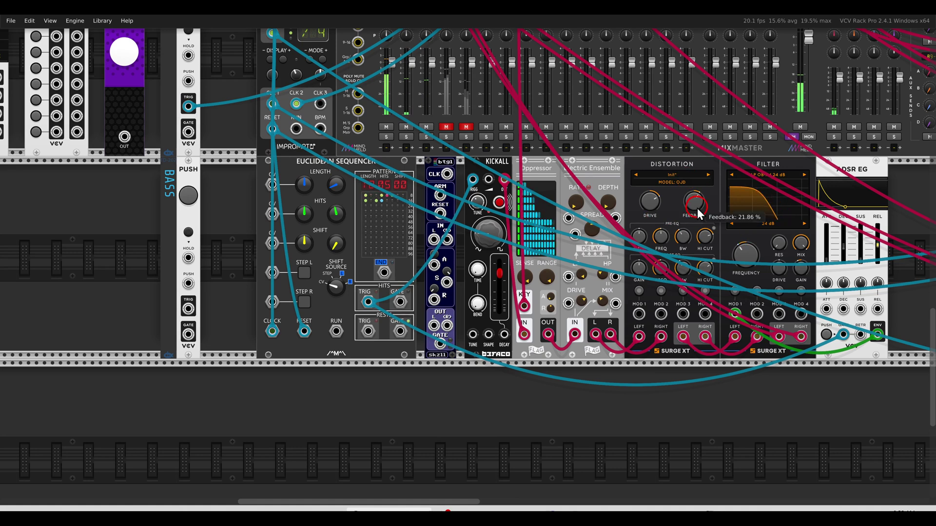
left_click(446, 127)
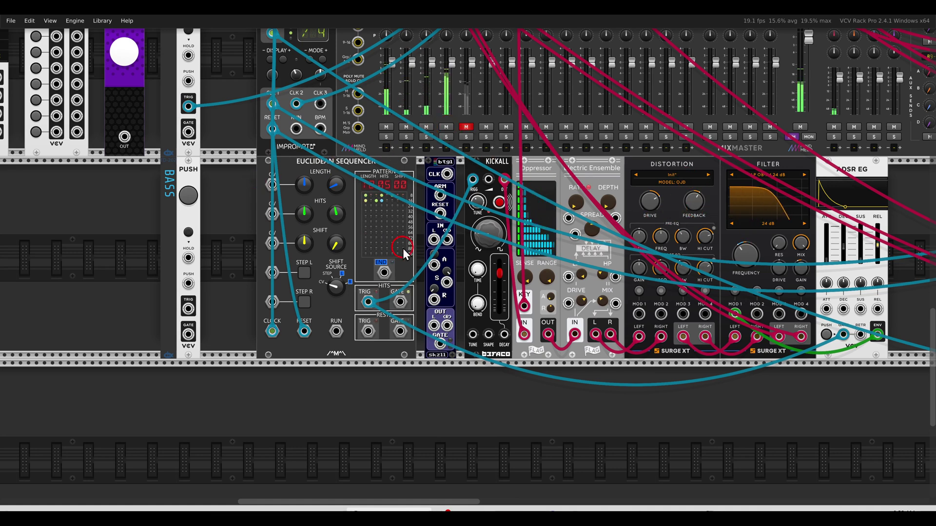
Step: Route the Euclidean Sequencer's HITS trigger into the bass btgl's left input and its left output into Kickall's trigger input
left_click(236, 215)
scroll(357, 287, "up", 2)
left_click_drag(521, 137, 466, 223)
left_click_drag(467, 344, 511, 131)
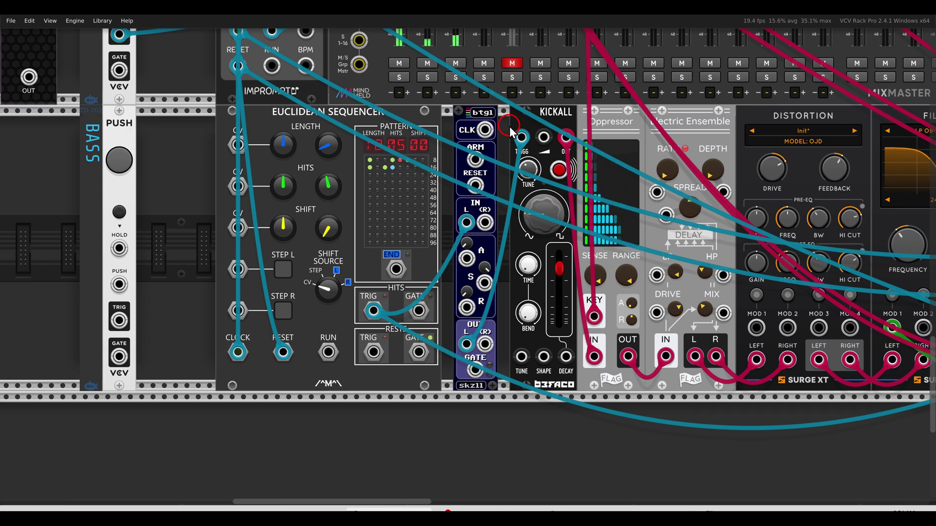
Step: Patch CLKD's CLK 2 output to the bass btgl's clock input and the BASS Push module's TRIG output to its ARM input
scroll(512, 132, "down", 5)
scroll(526, 209, "up", 4)
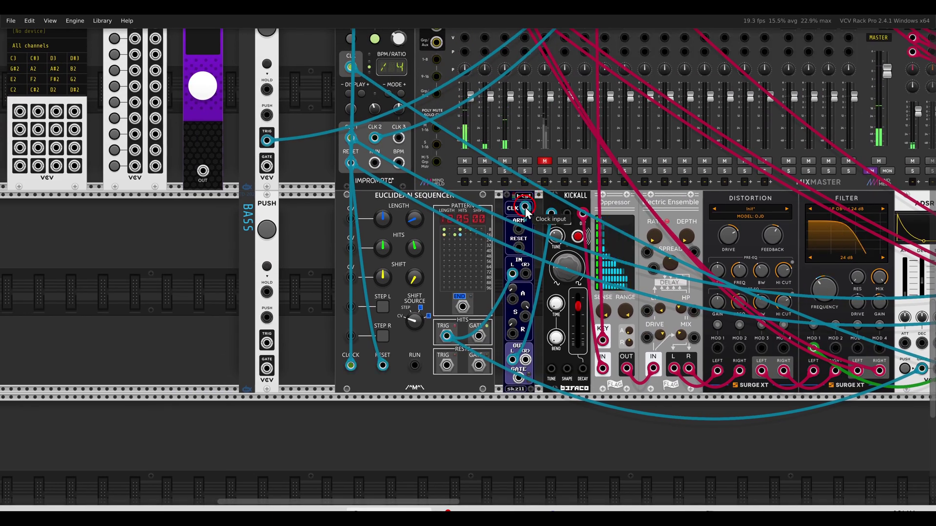
left_click_drag(375, 138, 538, 213)
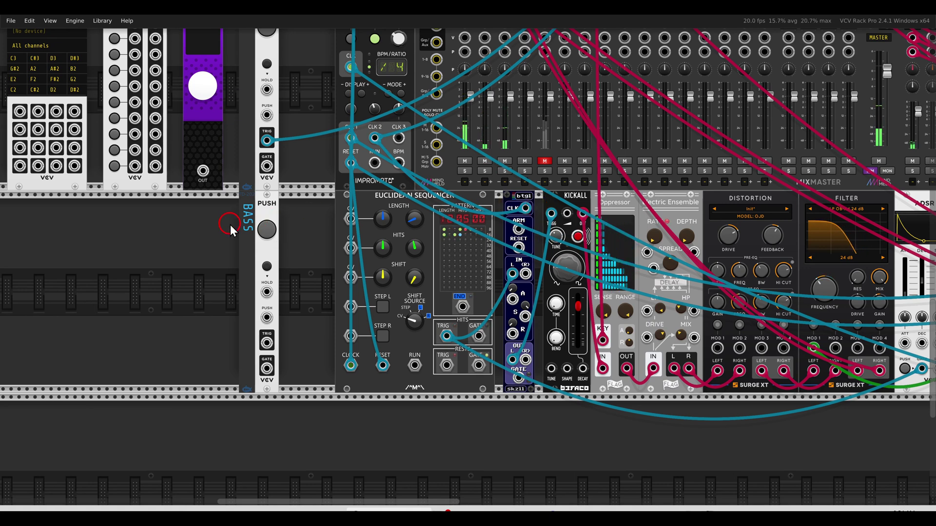
left_click_drag(267, 343, 518, 230)
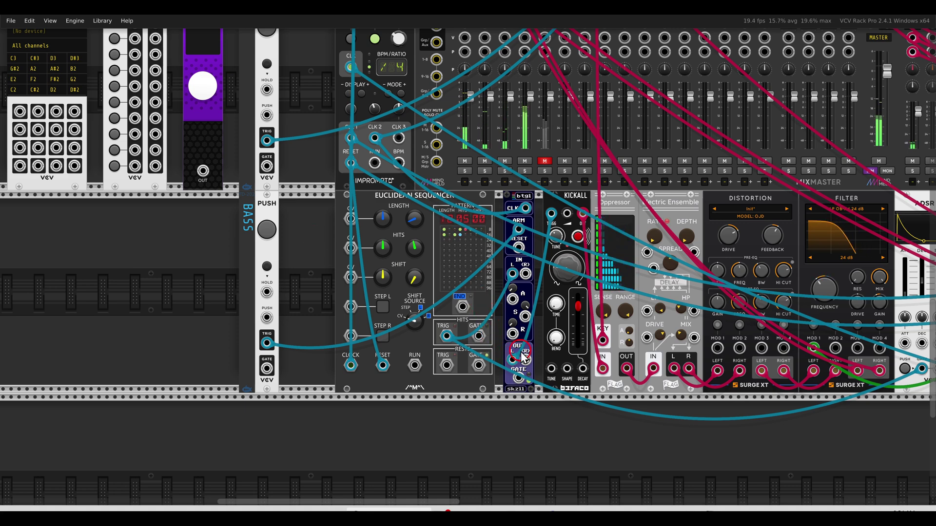
Step: Examine the bass btgl's gate output and its trigger connections between the Euclidean Sequencer and Kickall
mouse_move(579, 315)
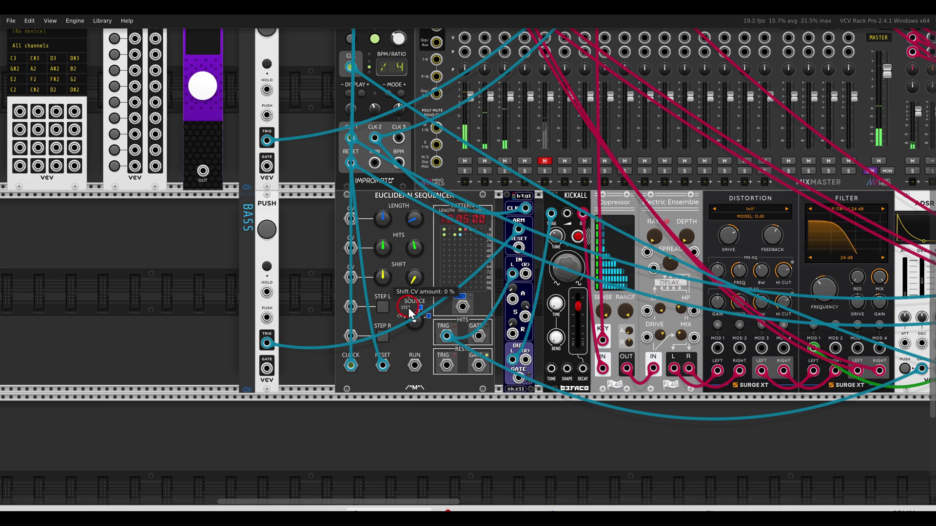
scroll(540, 386, "up", 3)
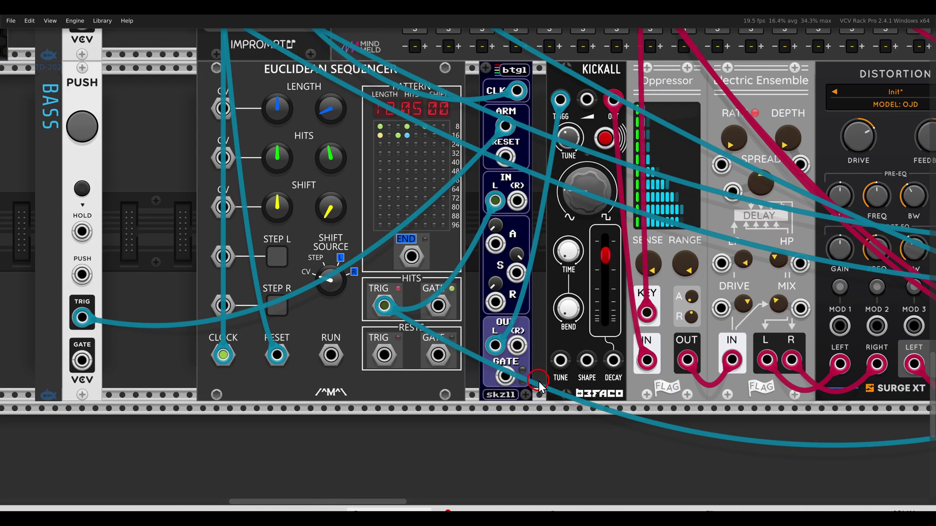
scroll(540, 387, "up", 1)
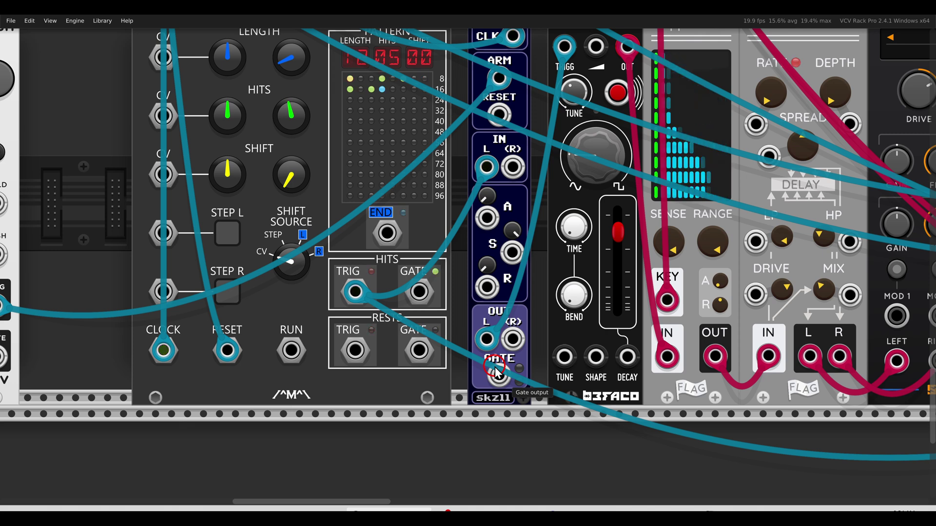
scroll(411, 184, "up", 2)
scroll(412, 184, "left", 2)
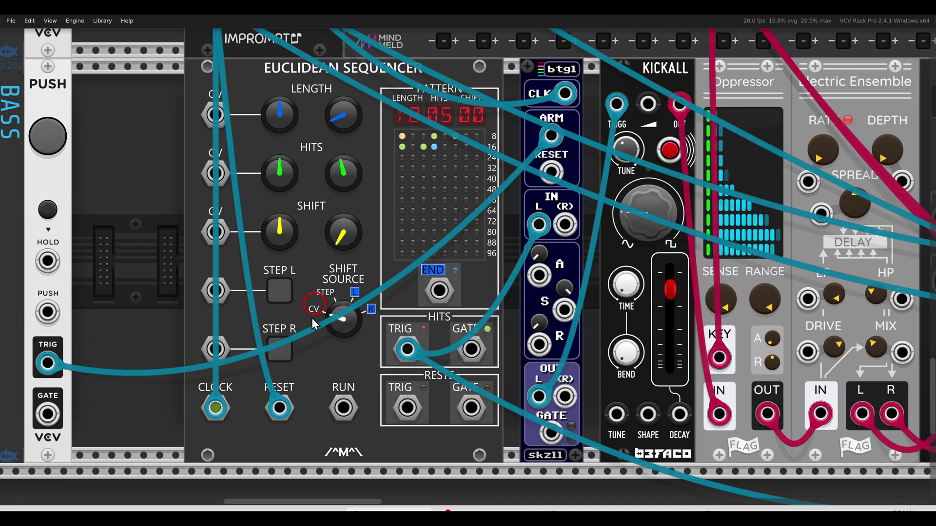
Step: Patch the bass btgl's GATE output into the Euclidean Sequencer's RESET input and fire the BASS Push module
left_click_drag(279, 408, 546, 438)
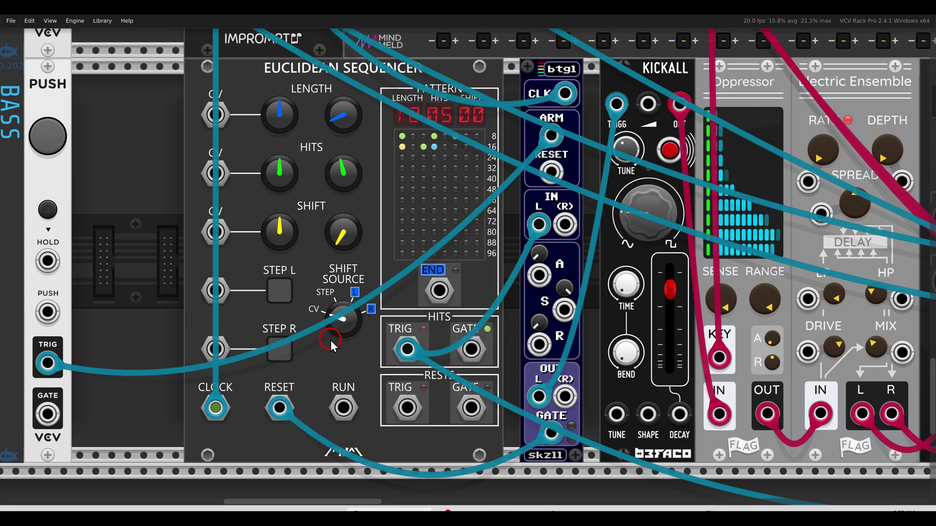
scroll(331, 345, "down", 3)
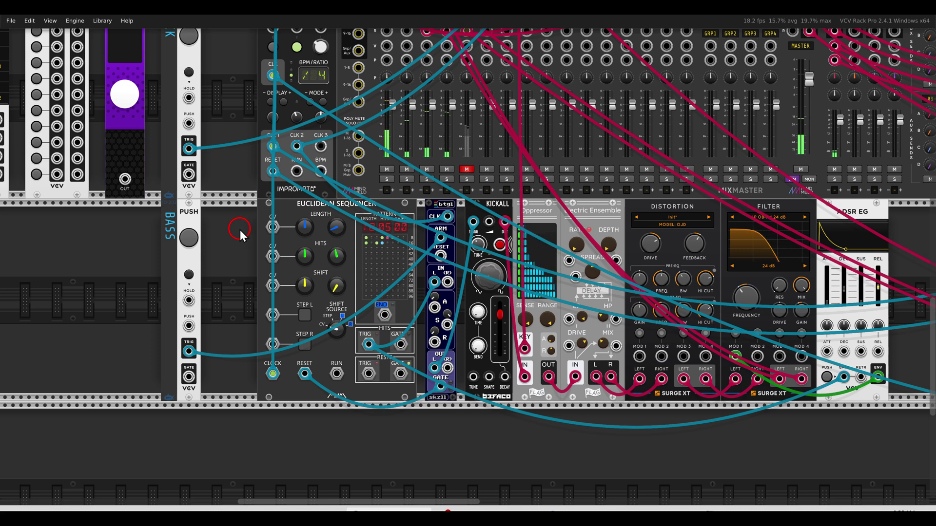
left_click(189, 237)
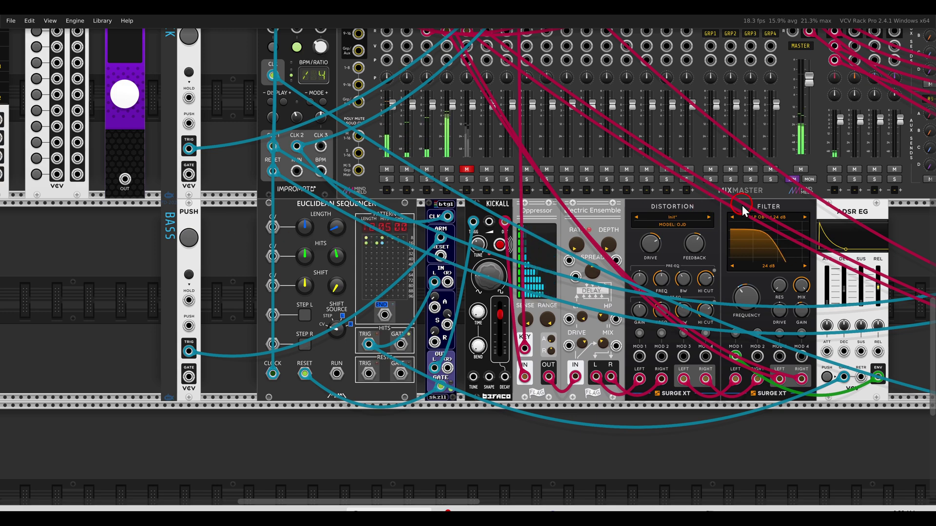
Step: Examine the SEQ voice's chain from slips and VCO through the two Tangents filters to the Chronoblob delay
scroll(739, 230, "right", 10)
left_click_drag(736, 239, 319, 219)
mouse_move(251, 170)
left_mouse_down()
mouse_move(232, 159)
mouse_move(250, 170)
left_mouse_up()
mouse_move(333, 167)
left_mouse_down()
mouse_move(301, 178)
mouse_move(343, 168)
left_mouse_up()
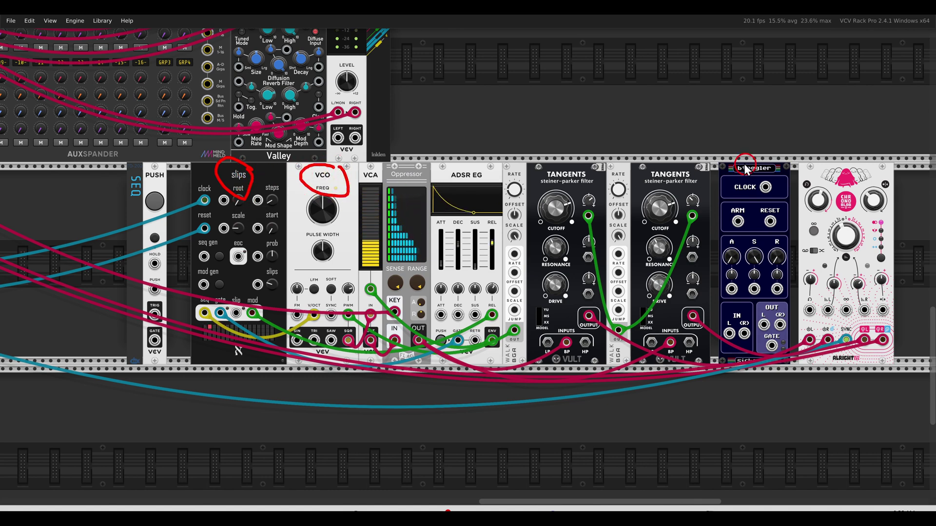
mouse_move(673, 155)
left_mouse_down()
mouse_move(683, 200)
mouse_move(611, 211)
left_mouse_up()
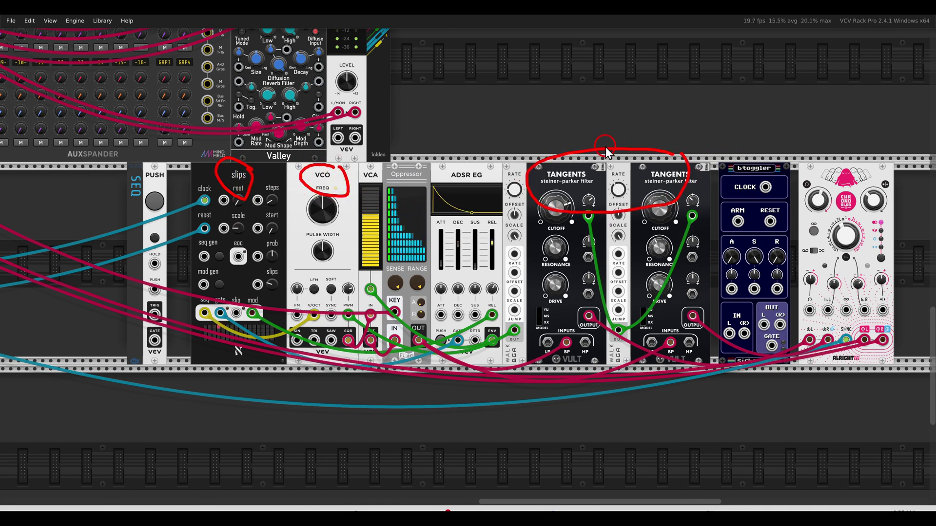
key("e")
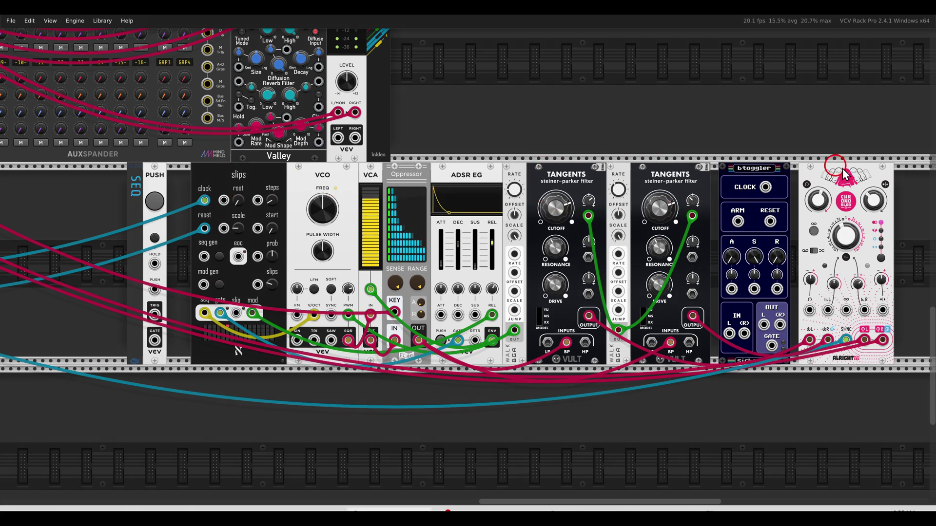
left_click_drag(850, 158, 857, 167)
key("Escape")
Step: Unmute the SEQ track in the mixer
left_click_drag(110, 195, 495, 223)
scroll(489, 221, "down", 2)
left_click(100, 182)
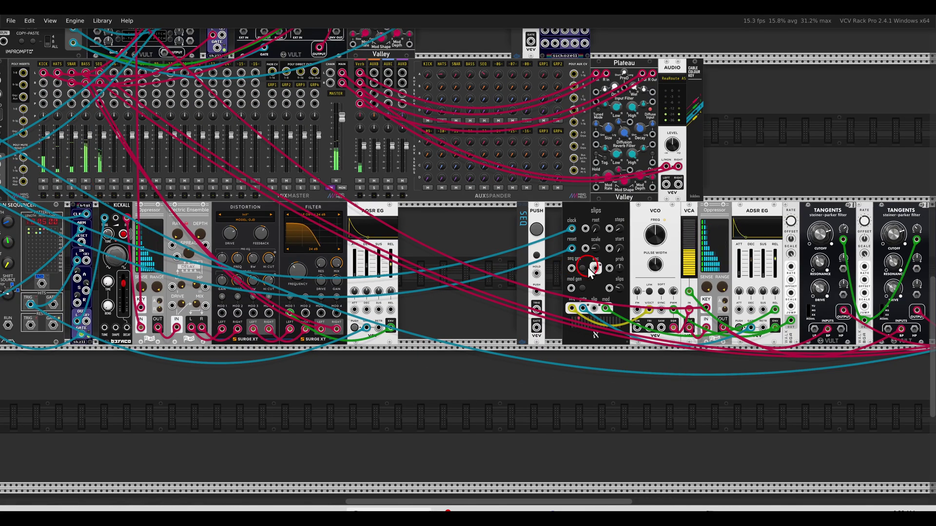
Step: Examine the btoggler's A, S and R knobs and how they relate to its ARM and RESET inputs
left_click_drag(586, 267, 352, 241)
scroll(510, 266, "up", 1)
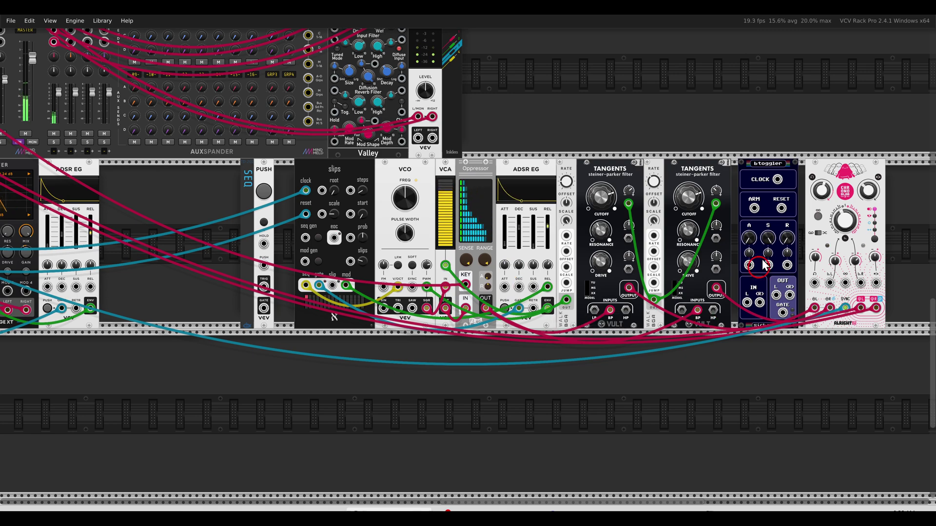
scroll(778, 241, "up", 2)
scroll(776, 237, "up", 2)
left_click_drag(776, 237, 612, 225)
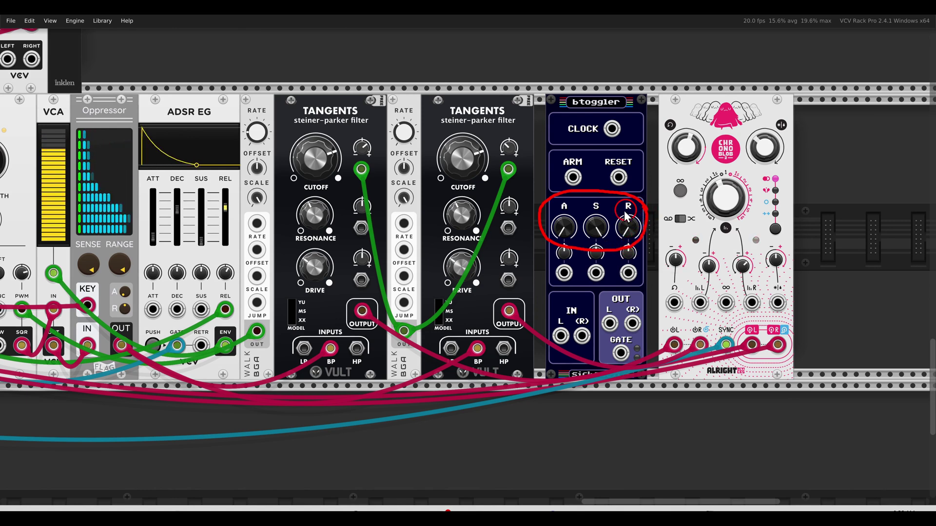
left_click_drag(557, 213, 566, 176)
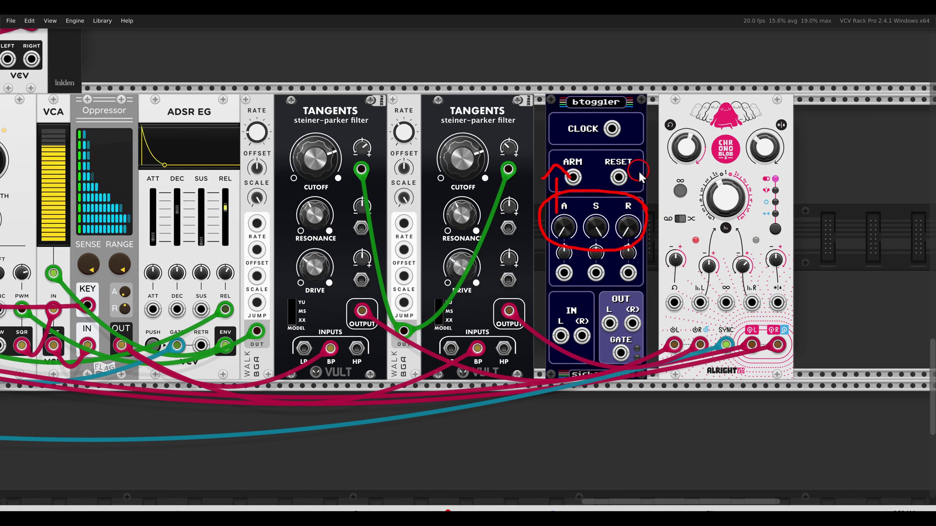
left_click_drag(632, 190, 653, 188)
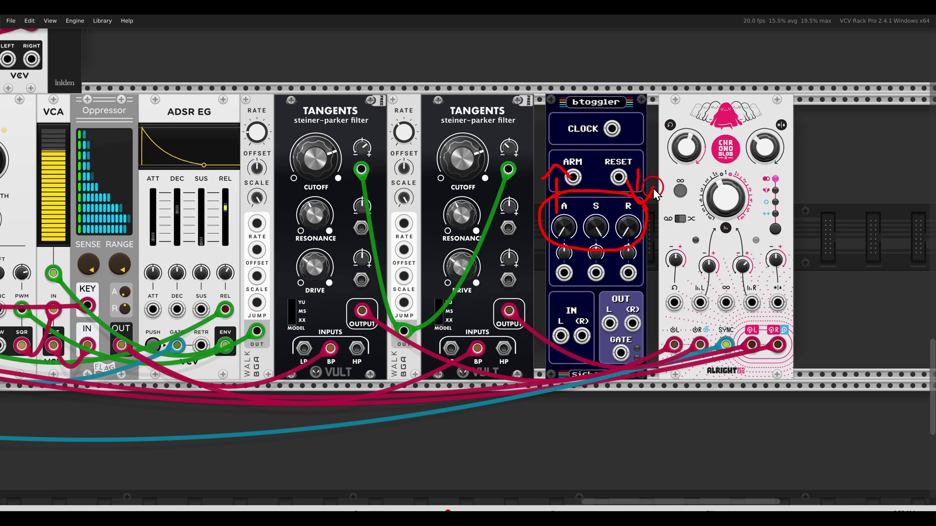
key("e")
Step: Patch the CLKD CLK 2 signal feeding the bass btgl into the btoggler's CLOCK input as well
scroll(638, 179, "down", 4)
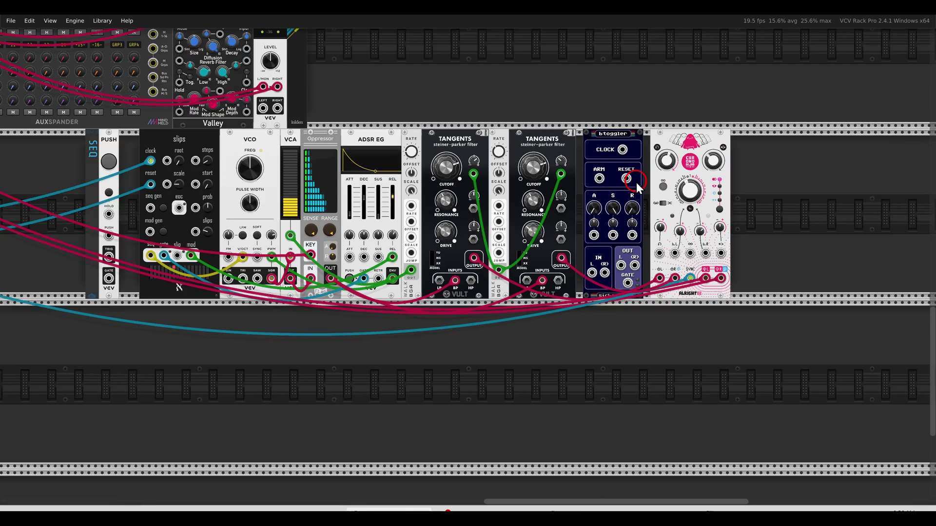
mouse_move(379, 207)
left_mouse_down()
mouse_move(611, 209)
mouse_move(663, 223)
left_mouse_up()
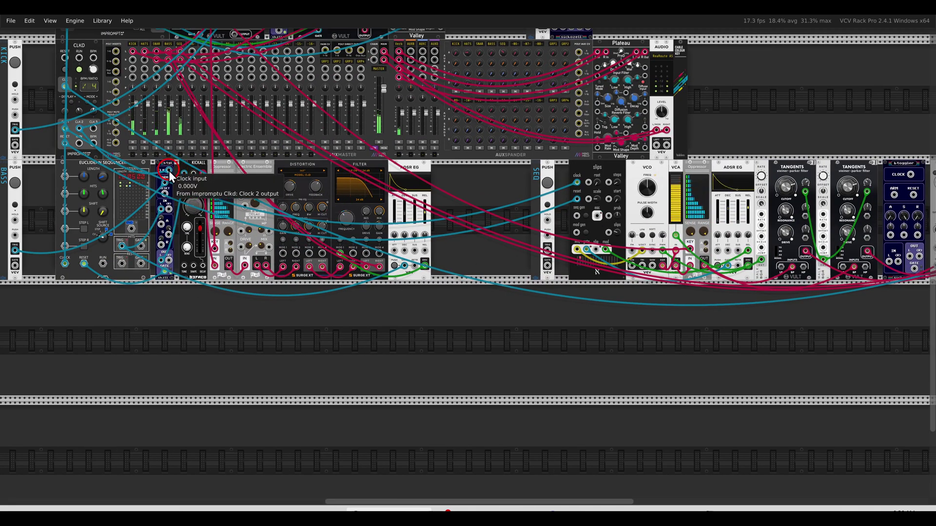
left_click_drag(169, 170, 924, 212)
scroll(923, 214, "right", 2)
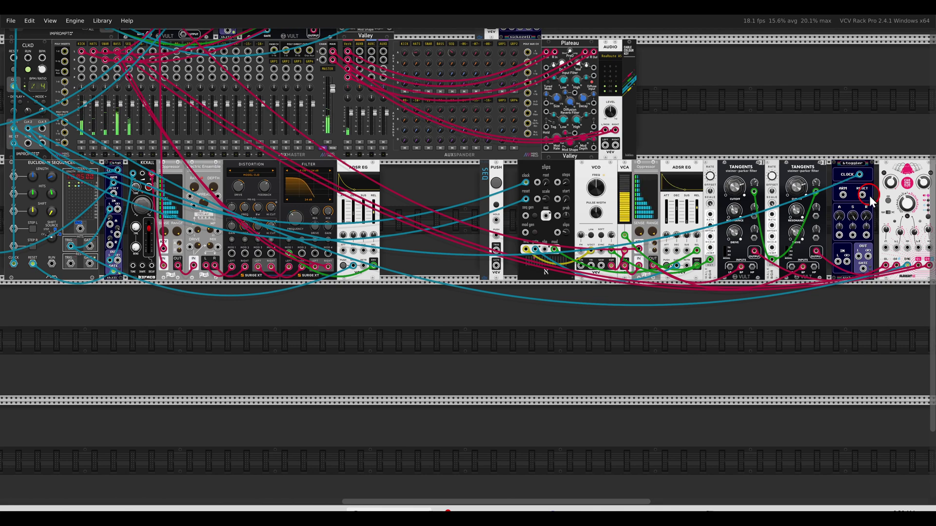
scroll(791, 195, "right", 3)
scroll(771, 211, "up", 3)
scroll(745, 302, "right", 2)
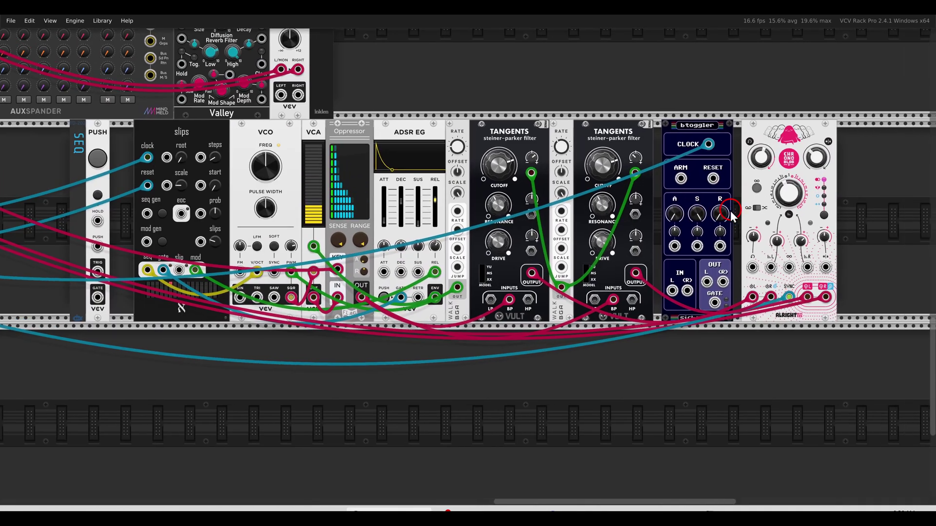
Step: Route both Tangents outputs through the btoggler into Chronoblob's left and right inputs, and patch the SEQ Push TRIG output to ARM
left_click_drag(751, 296, 722, 281)
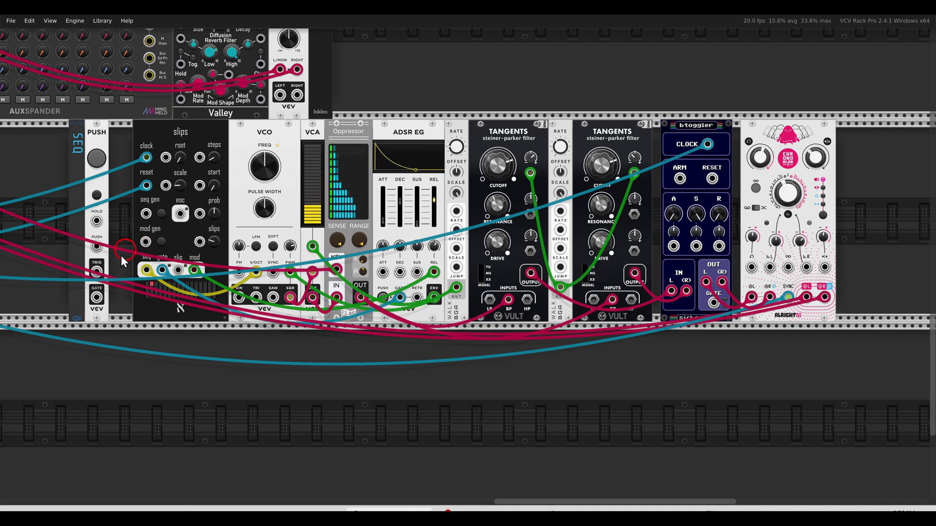
left_click_drag(97, 271, 679, 181)
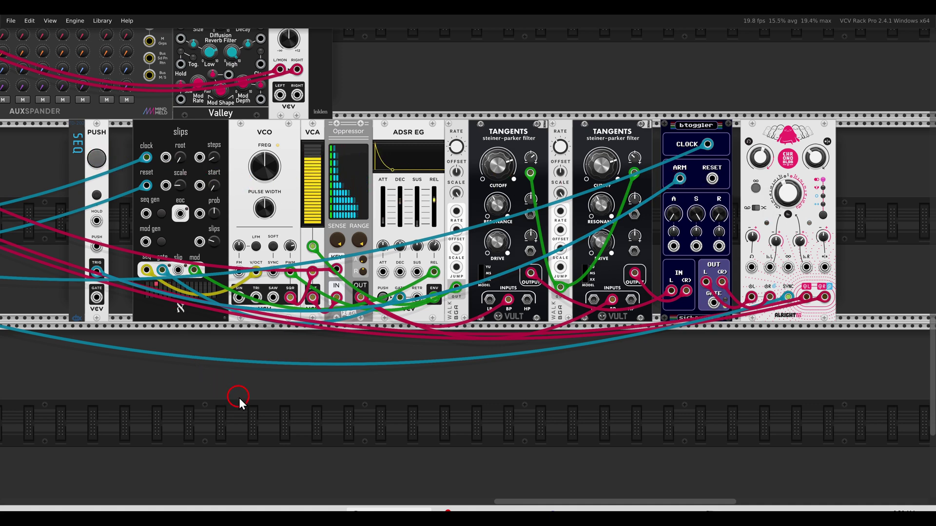
left_click_drag(253, 399, 258, 399)
scroll(258, 399, "left", 3)
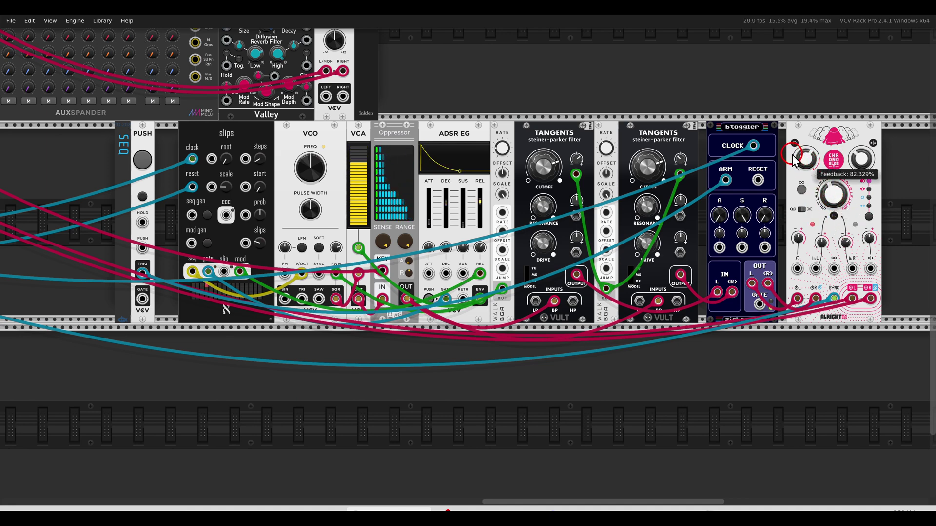
Step: Fire the SEQ Push module and adjust the btoggler's attack and release, raising the release to about 920 ms
left_click(89, 148)
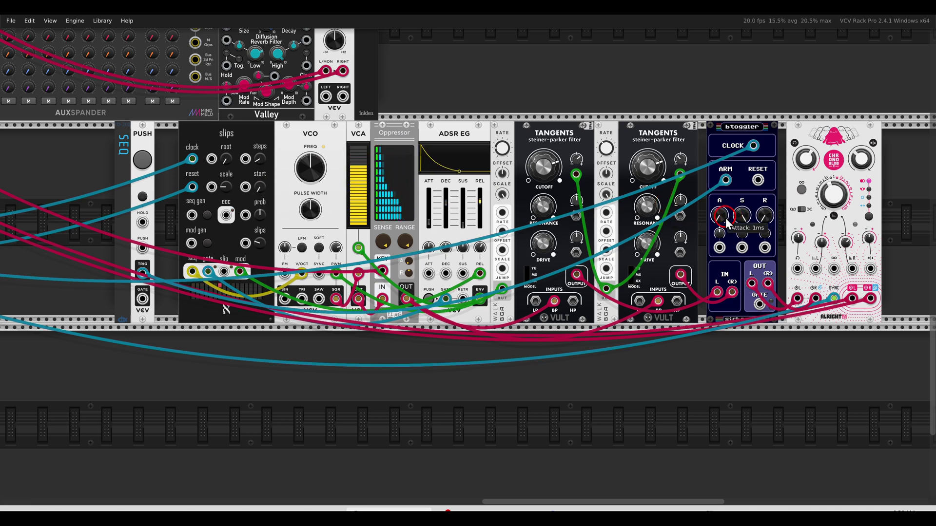
left_click_drag(724, 215, 721, 199)
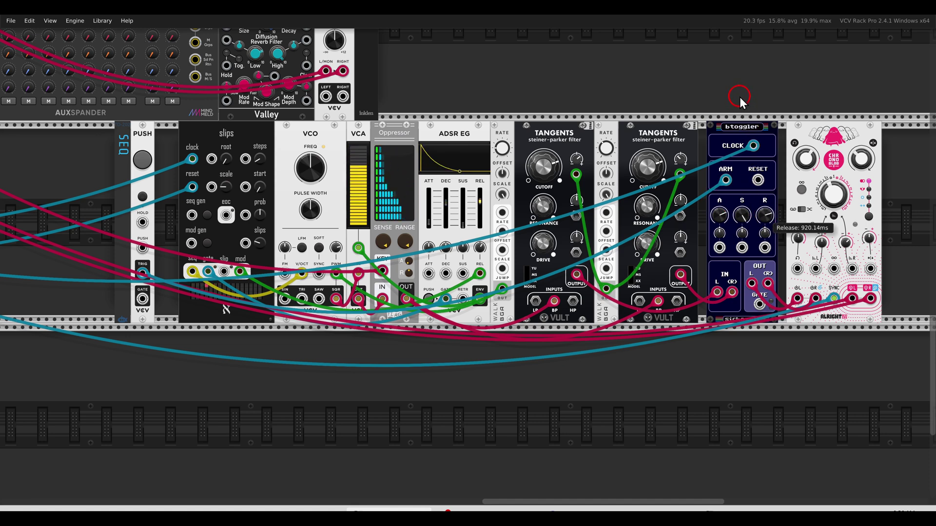
left_click_drag(740, 100, 767, 219)
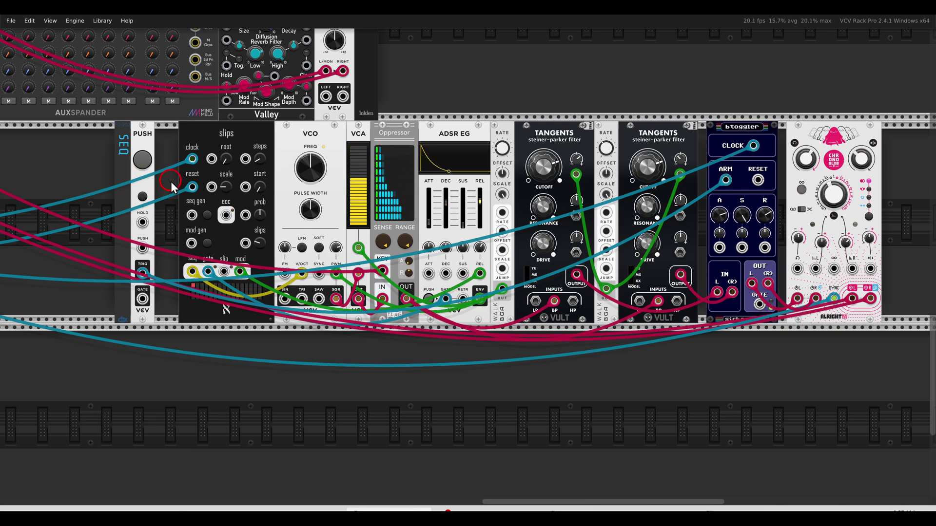
Step: Switch the GATE-SEQ-64 to sequence 2
scroll(170, 181, "down", 3)
left_click_drag(171, 181, 681, 328)
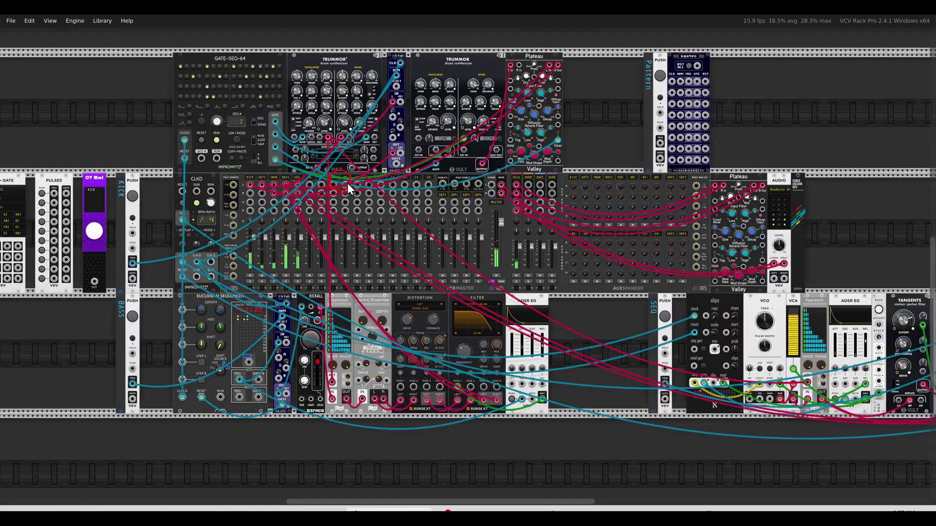
left_click_drag(345, 183, 550, 246)
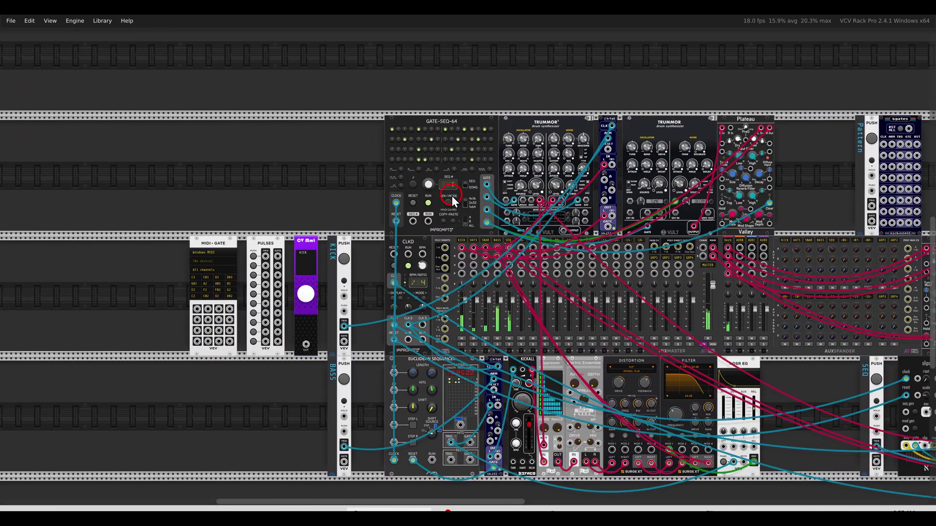
scroll(435, 185, "up", 4)
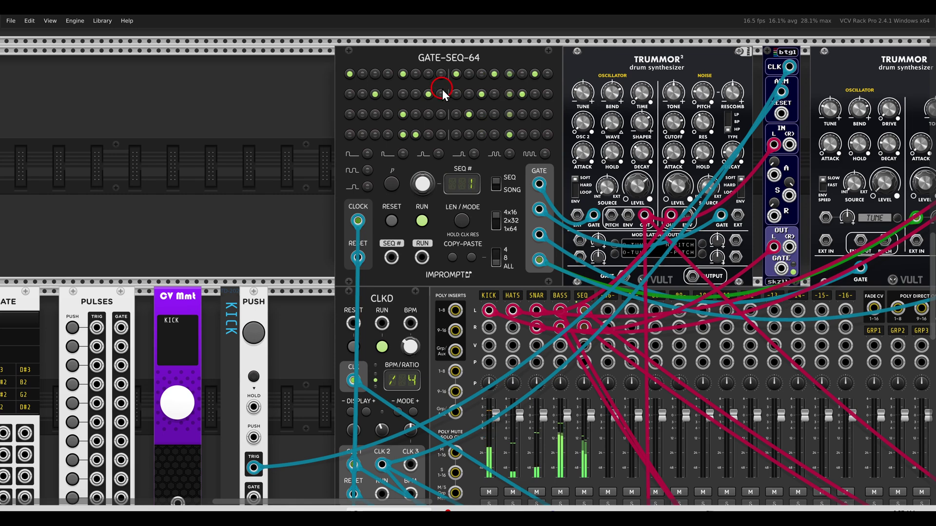
left_click(423, 184)
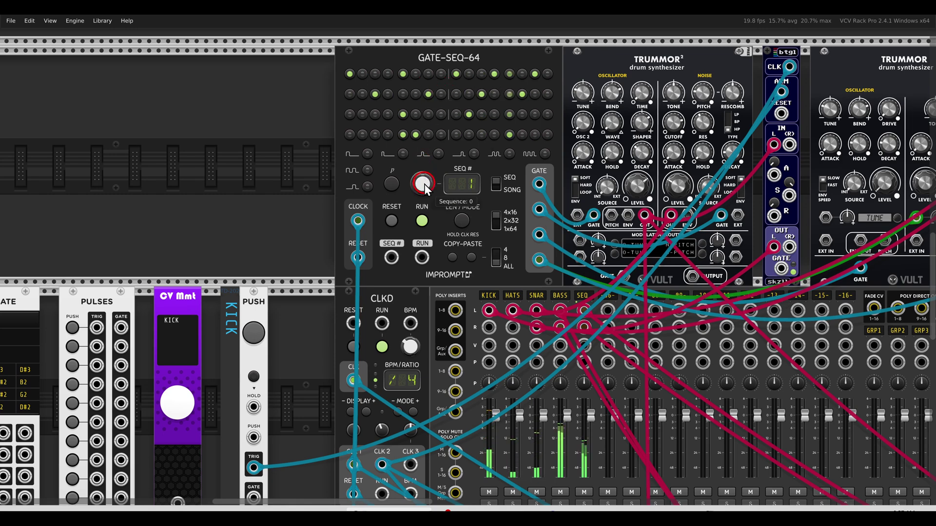
left_click_drag(424, 183, 417, 170)
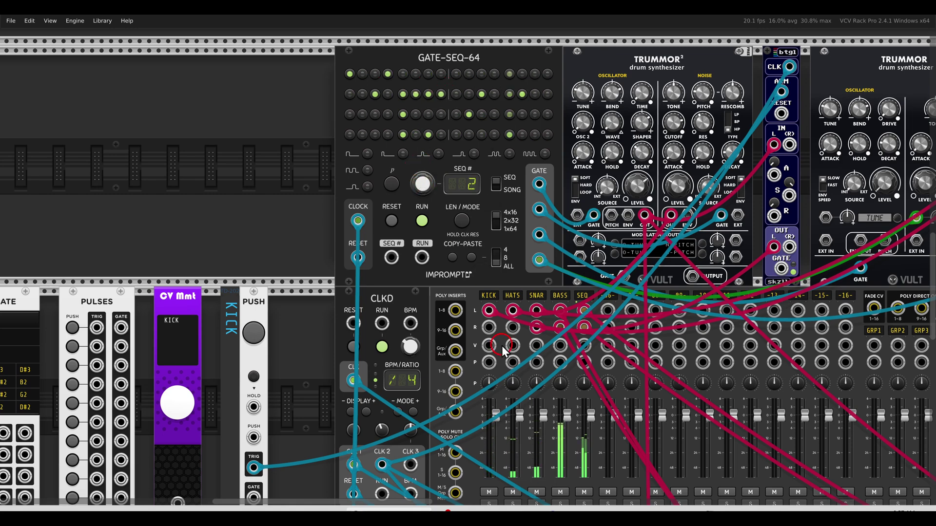
Step: Solo the KICK, HATS and SNAR tracks in the mixer
scroll(498, 352, "down", 1)
left_click(489, 480)
left_click(517, 480)
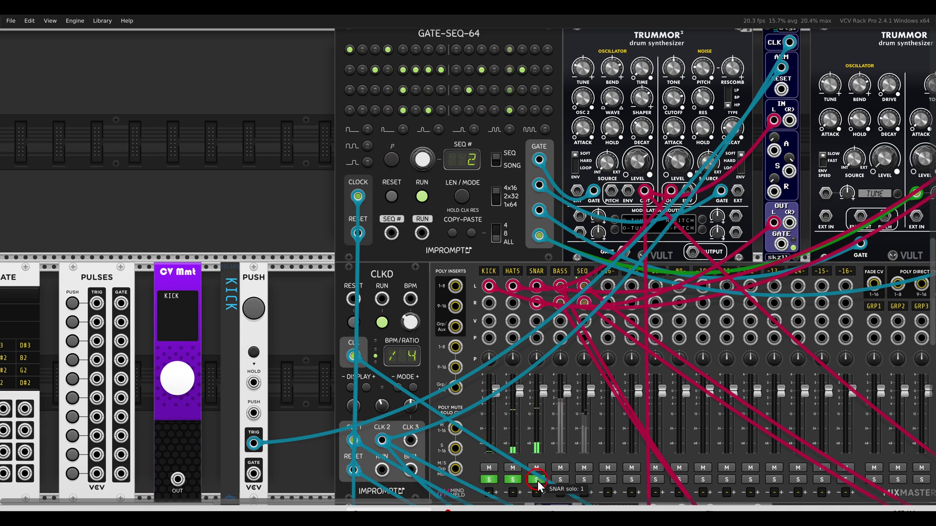
Step: Return the GATE-SEQ-64 to sequence 1
scroll(537, 488, "up", 2)
left_click(426, 214)
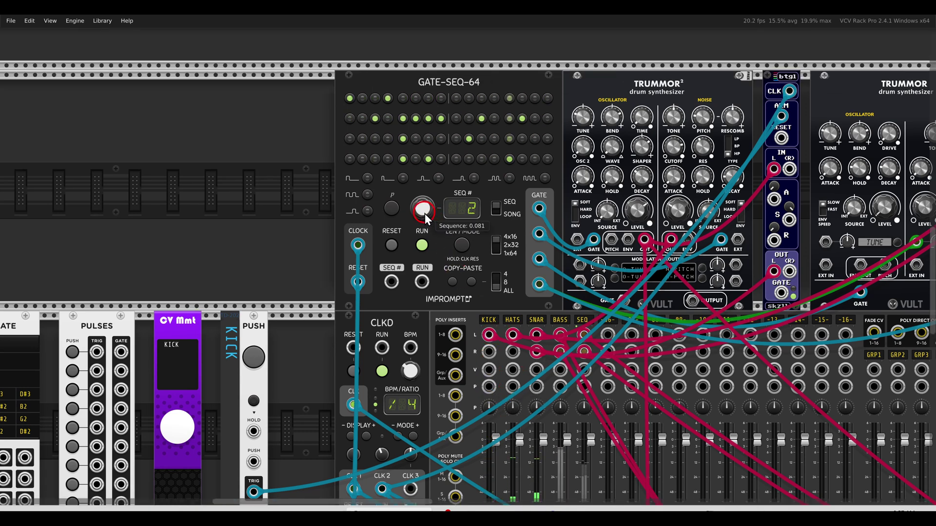
mouse_move(426, 214)
left_mouse_down()
mouse_move(414, 183)
mouse_move(422, 209)
left_mouse_up()
double_click(422, 210)
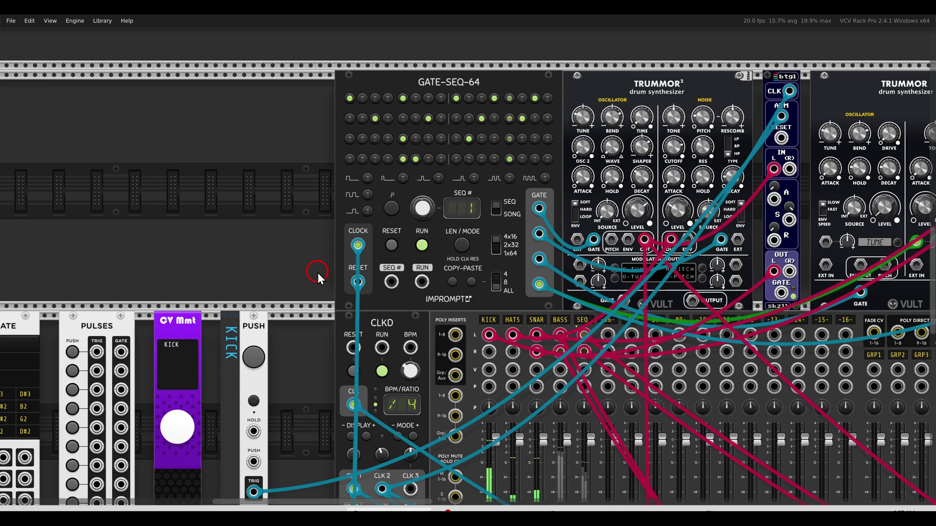
Step: Move the Pattern label, its Push module and bgates together to the empty space beside the GATE-SEQ-64
scroll(317, 273, "down", 4)
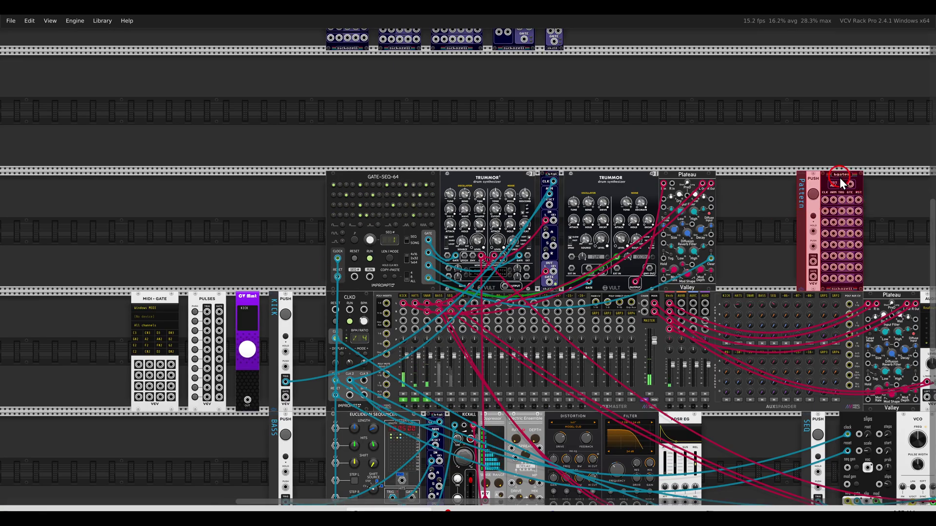
left_click_drag(858, 214, 288, 219)
left_click(234, 189)
scroll(239, 204, "up", 5)
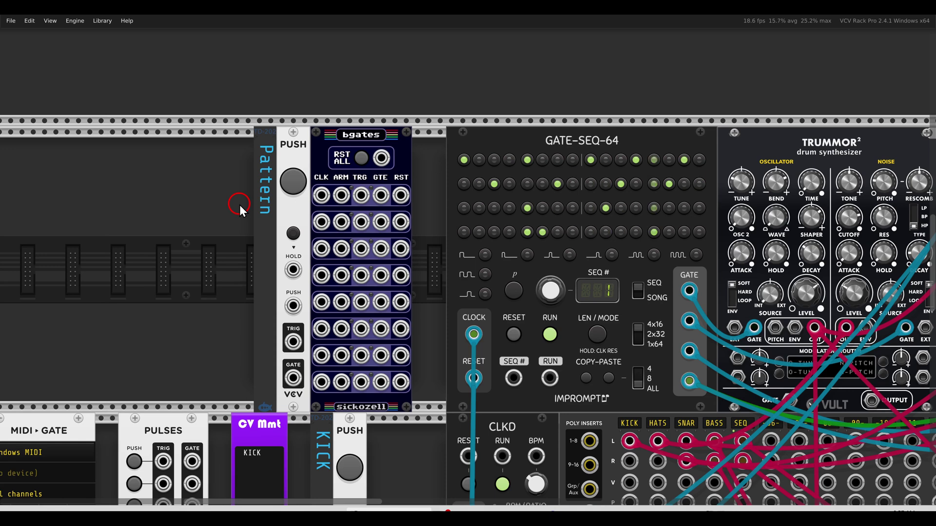
mouse_move(408, 180)
left_mouse_down()
mouse_move(328, 222)
mouse_move(333, 365)
mouse_move(410, 197)
left_mouse_up()
Step: Patch CLKD's CLK 2 output to bgates' first CLK input and its first TRG output to the GATE-SEQ-64's SEQ # input
scroll(419, 314, "down", 4)
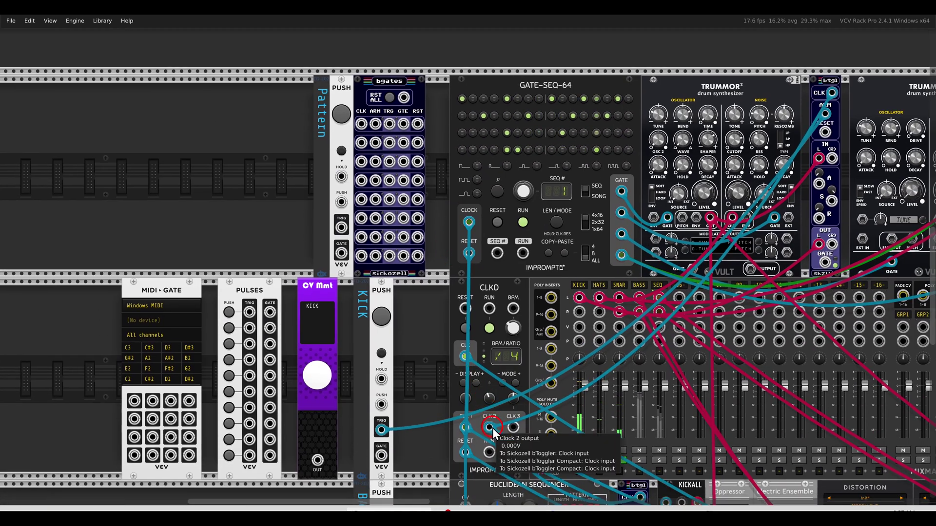
left_click_drag(489, 427, 361, 124)
scroll(362, 126, "up", 3)
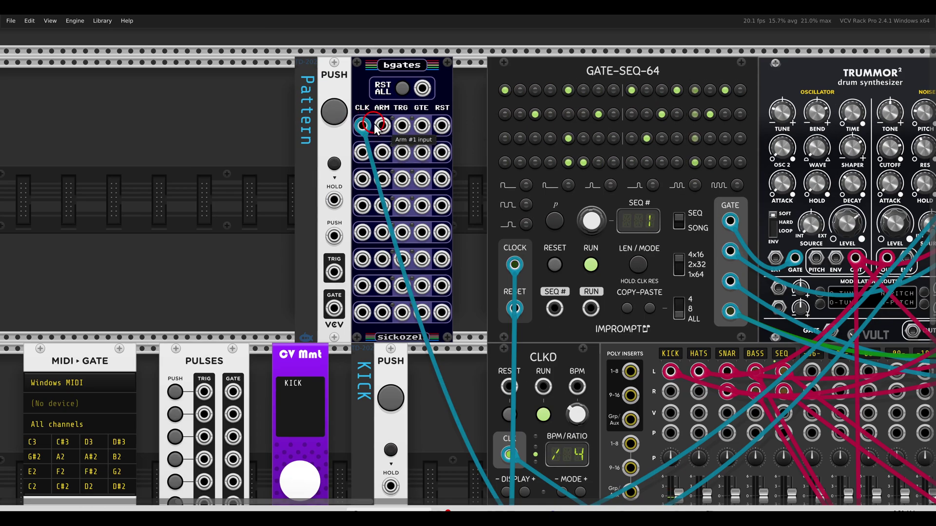
left_click_drag(402, 126, 558, 336)
scroll(487, 243, "up", 1)
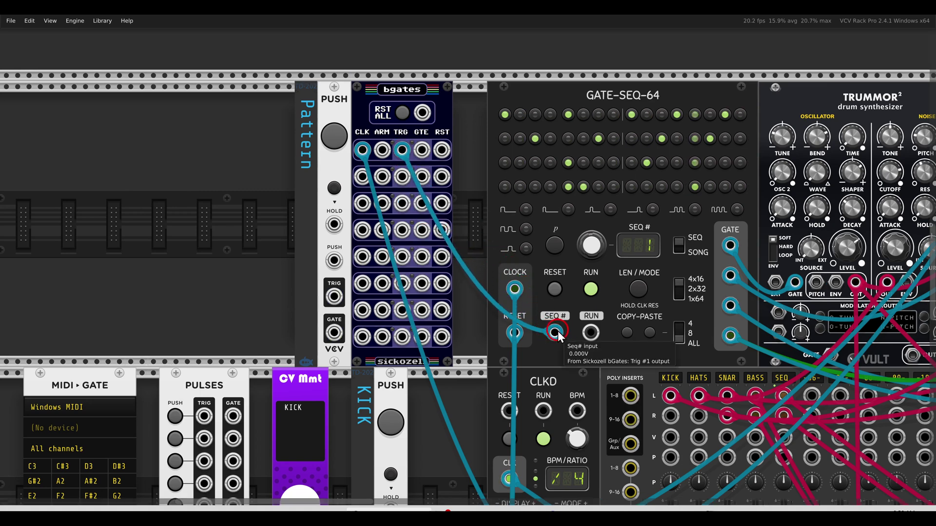
Step: Check that the GATE-SEQ-64's Seq CV in level setting is Trig-Incr
right_click(569, 260)
mouse_move(571, 284)
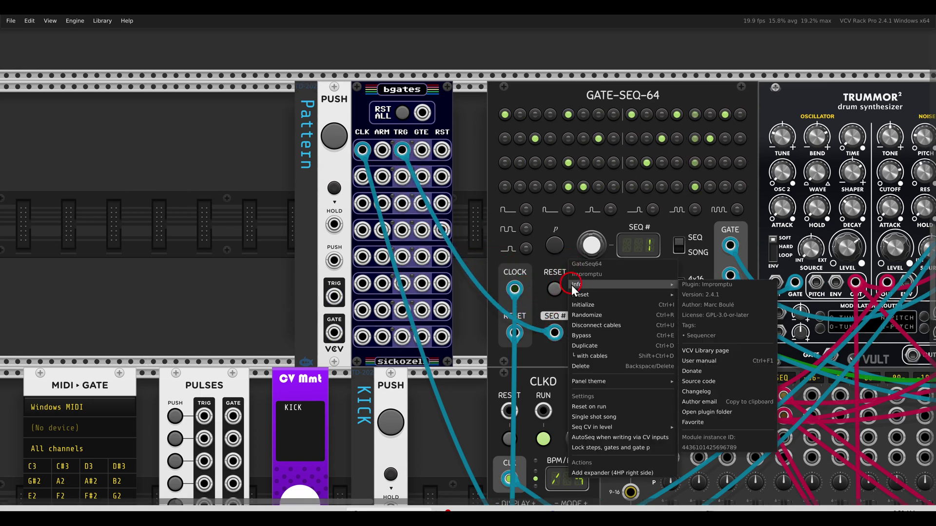
mouse_move(614, 428)
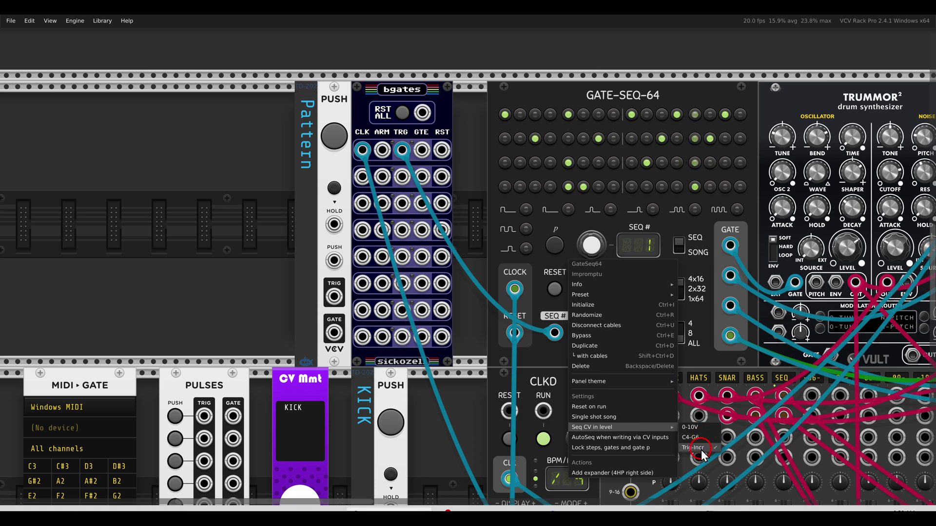
left_click(508, 208)
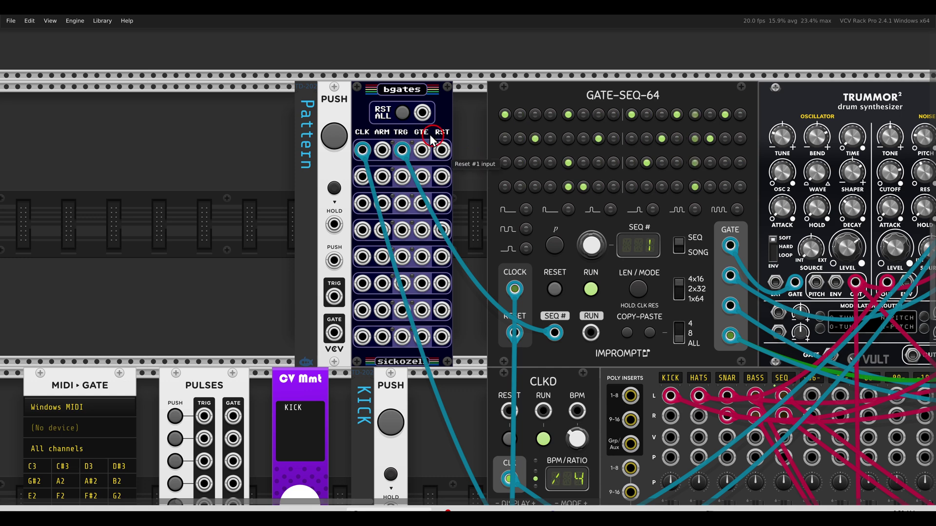
Step: Patch the Pattern Push module's TRIG output to bgates' first ARM input and trigger clock-synced pattern changes up to sequence 3
left_click_drag(334, 294, 383, 150)
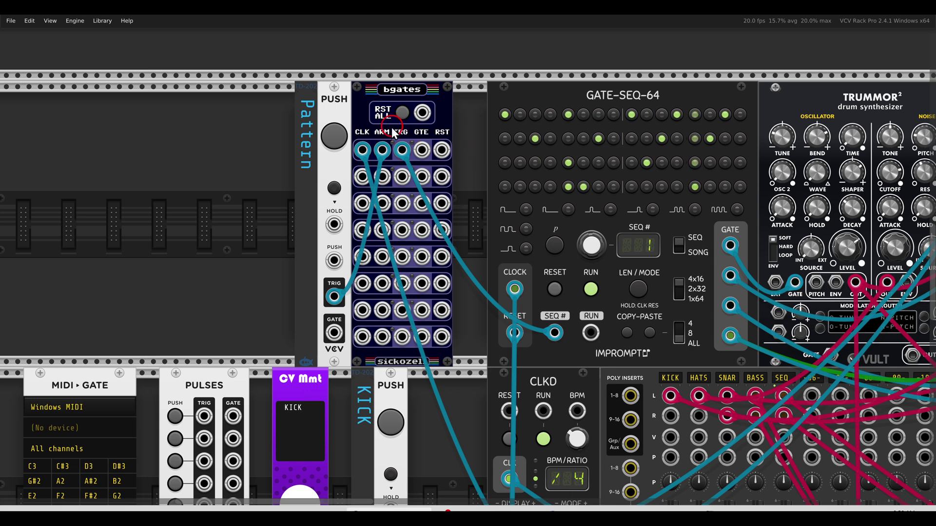
left_click(334, 136)
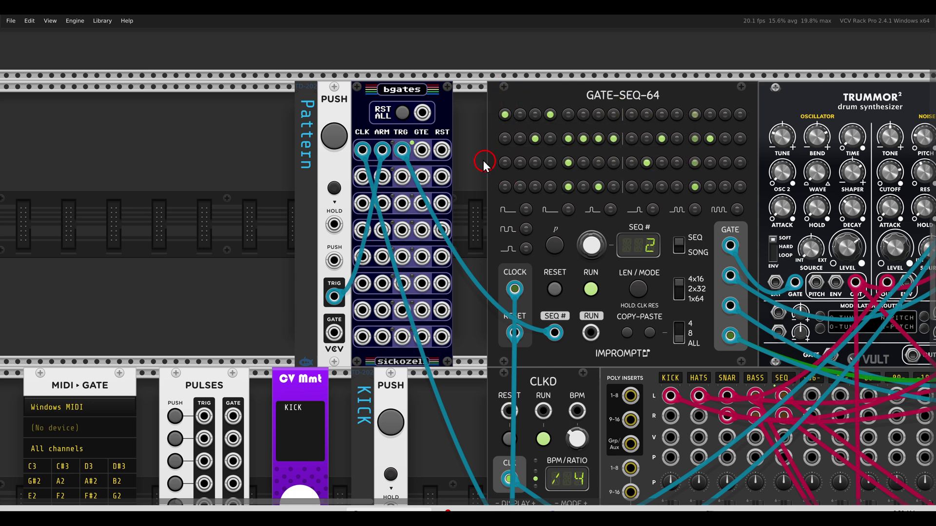
left_click(334, 135)
left_click(335, 138)
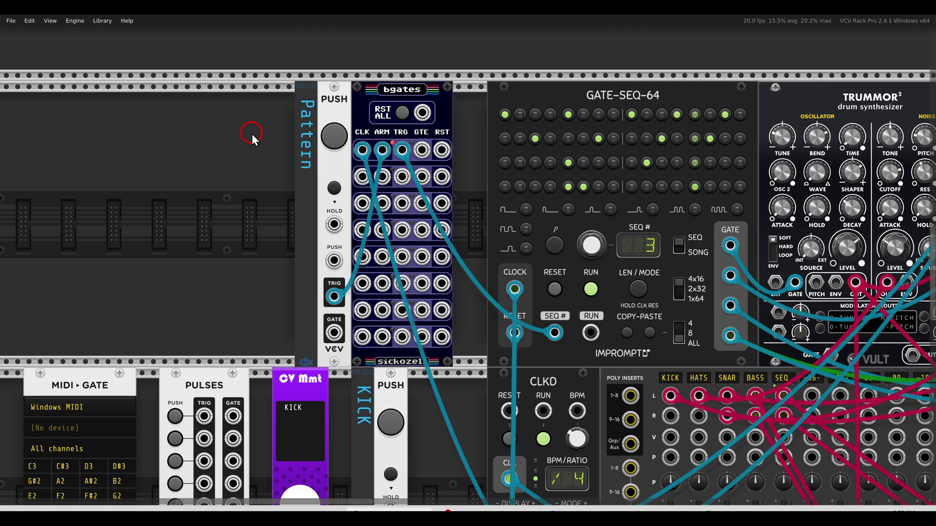
Step: Turn off solo on the KICK, HATS and SNAR tracks and advance the drum pattern to sequence 5
scroll(664, 390, "down", 5)
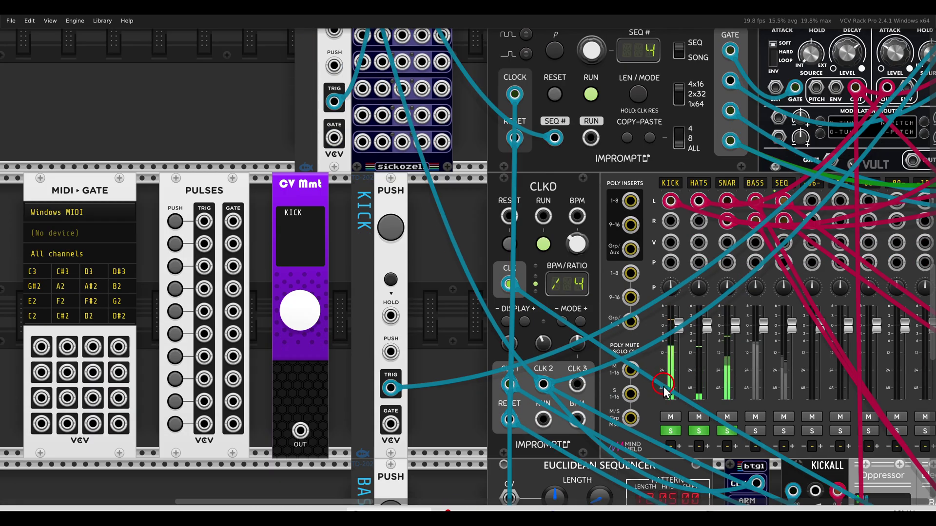
scroll(502, 239, "up", 4)
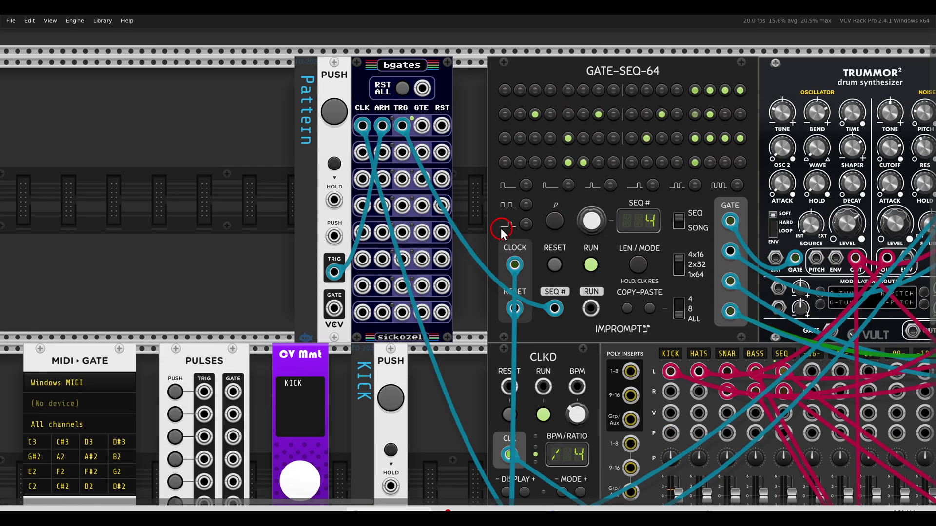
scroll(287, 152, "down", 3)
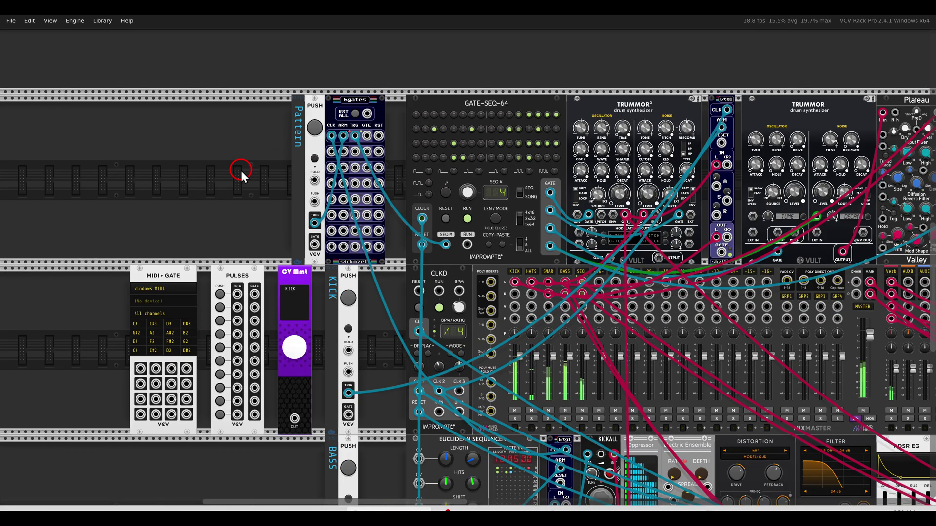
scroll(405, 189, "down", 3)
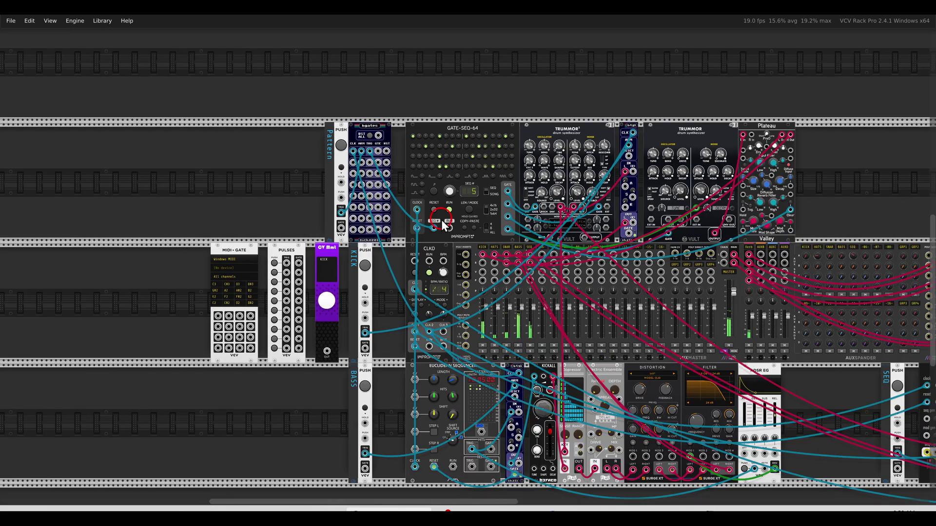
left_click_drag(651, 314, 598, 298)
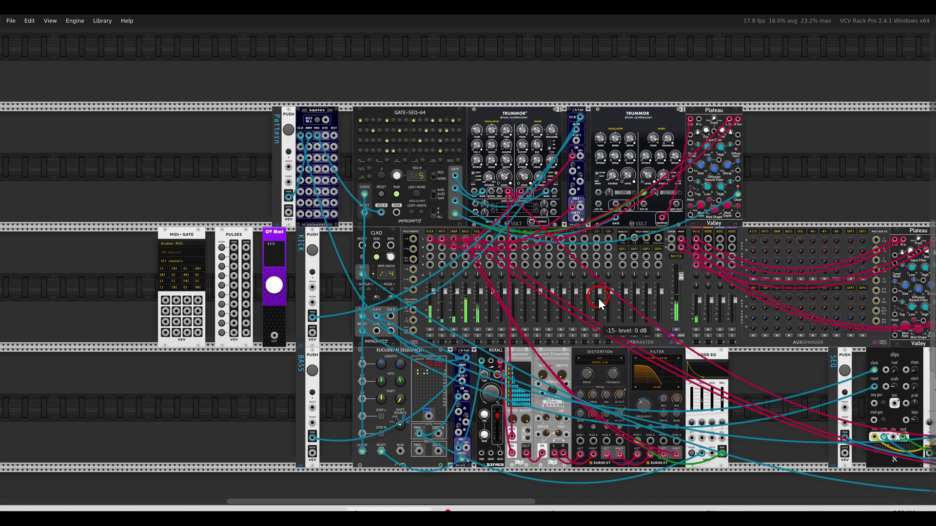
scroll(518, 193, "up", 10)
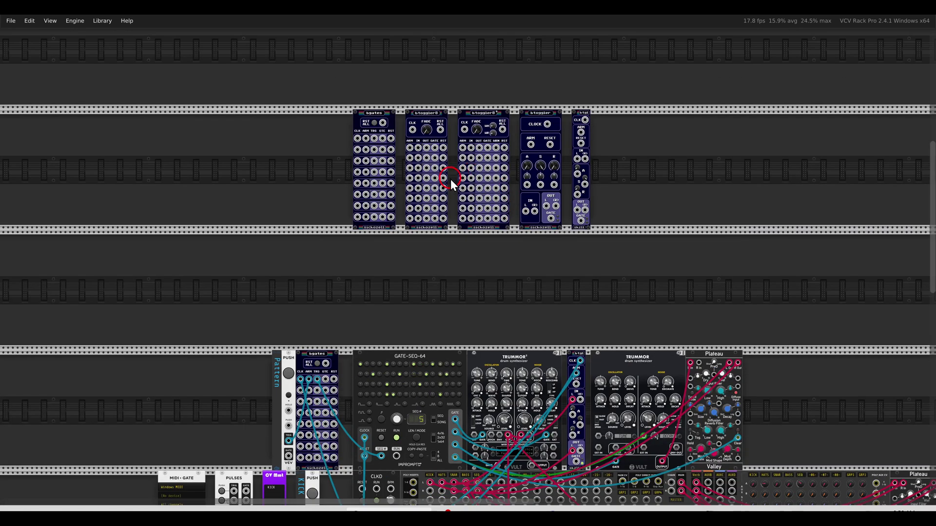
scroll(451, 180, "up", 5)
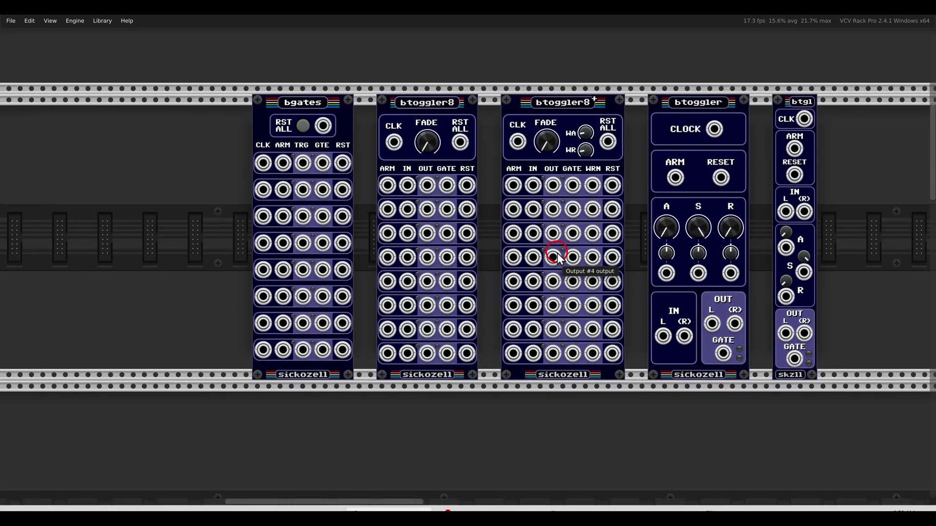